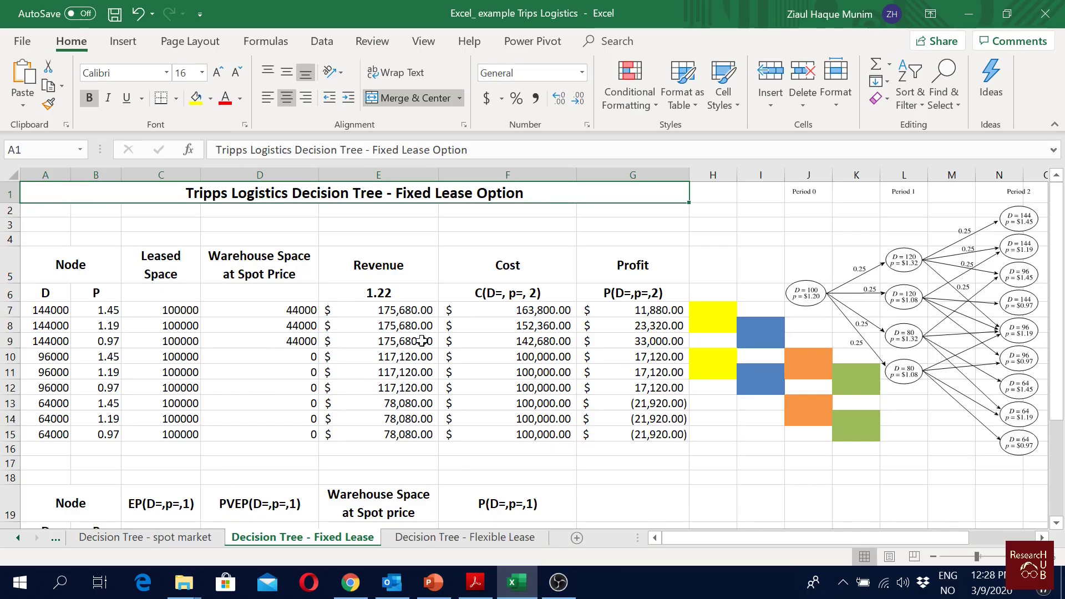
# Examine the decision tree picture, the Node columns D and P, and the Leased Space values in C7:C15
pyautogui.click(934, 311)
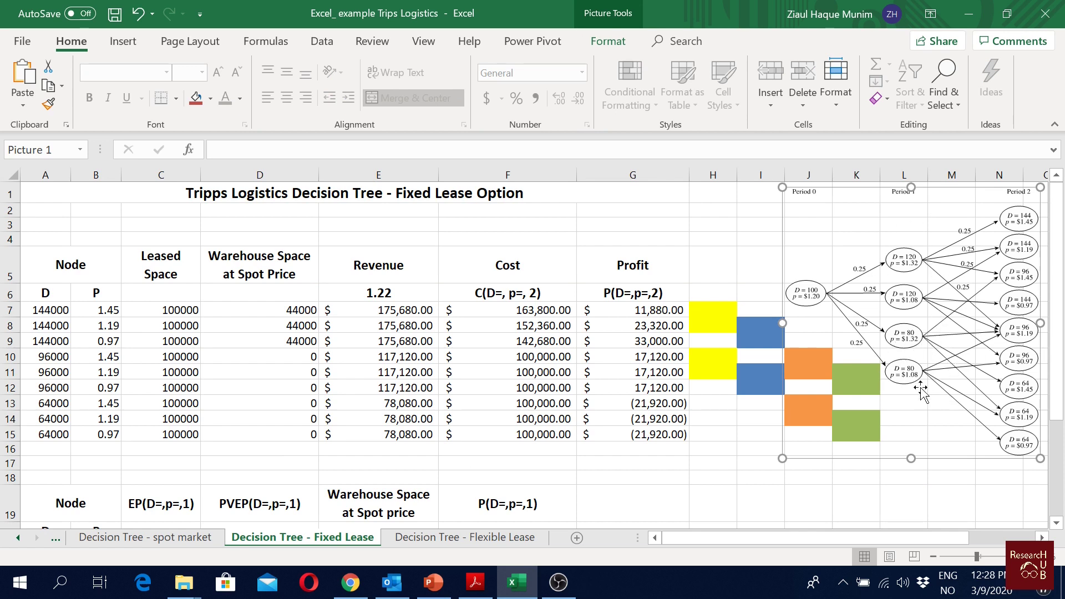
pyautogui.click(83, 271)
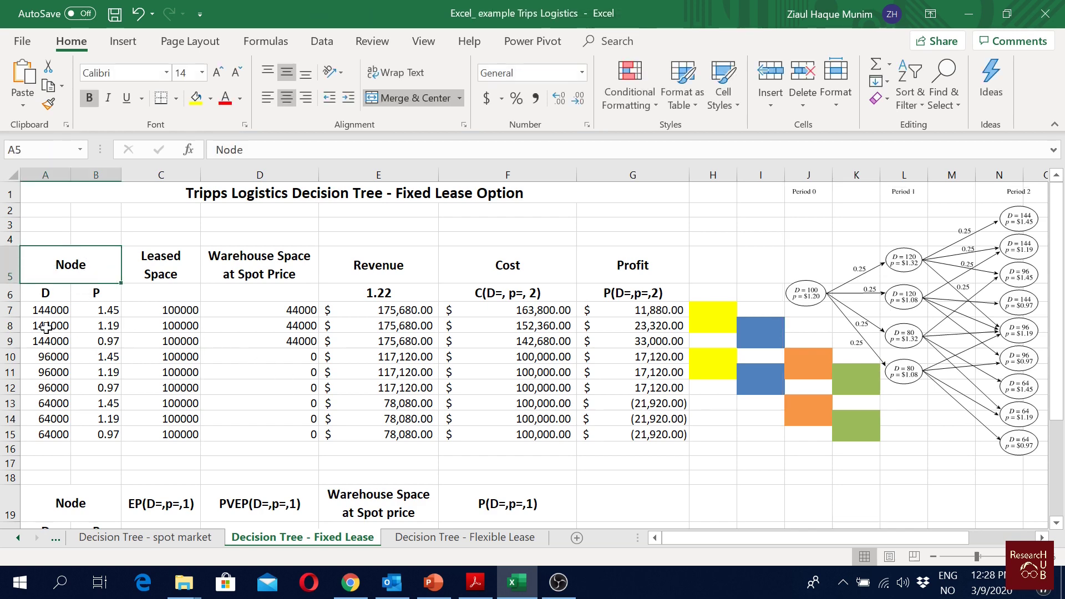
pyautogui.moveTo(40, 291); pyautogui.dragTo(48, 437)
pyautogui.moveTo(87, 293); pyautogui.dragTo(88, 436)
pyautogui.click(178, 278)
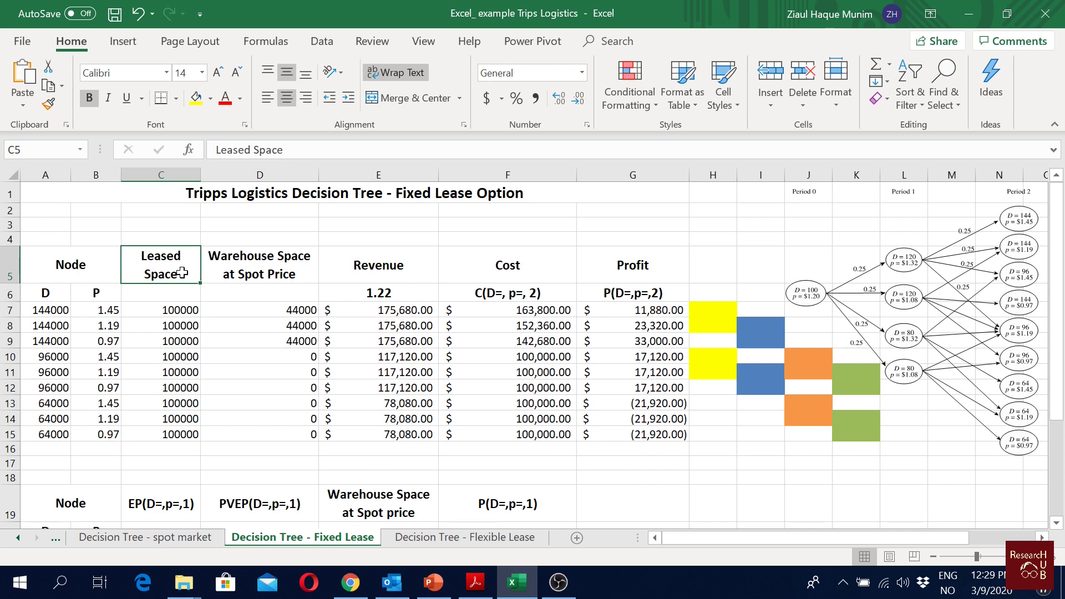
pyautogui.click(183, 312)
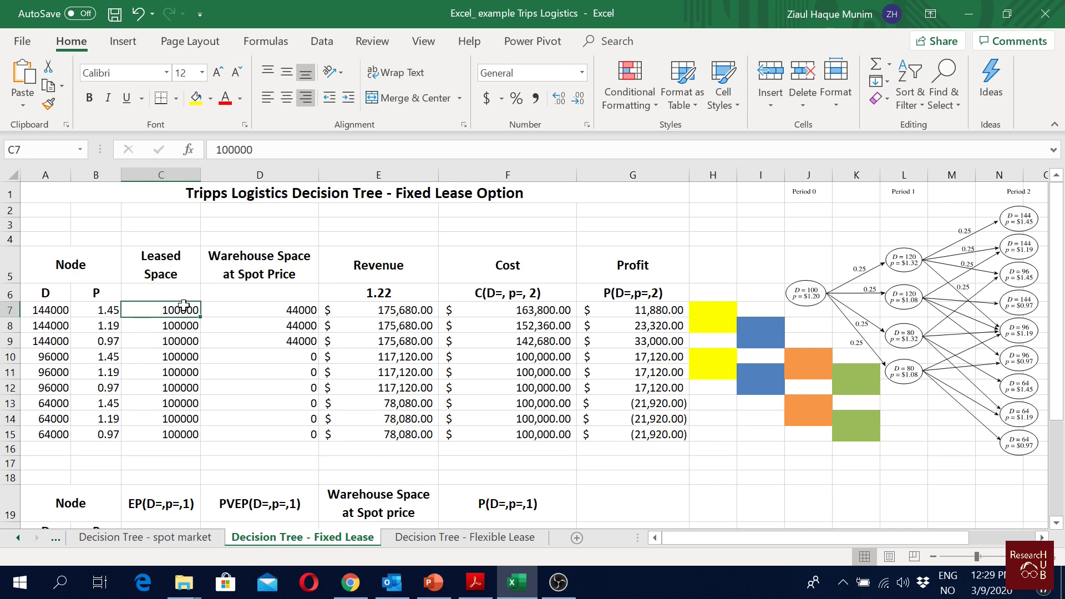
pyautogui.moveTo(183, 311); pyautogui.dragTo(176, 427)
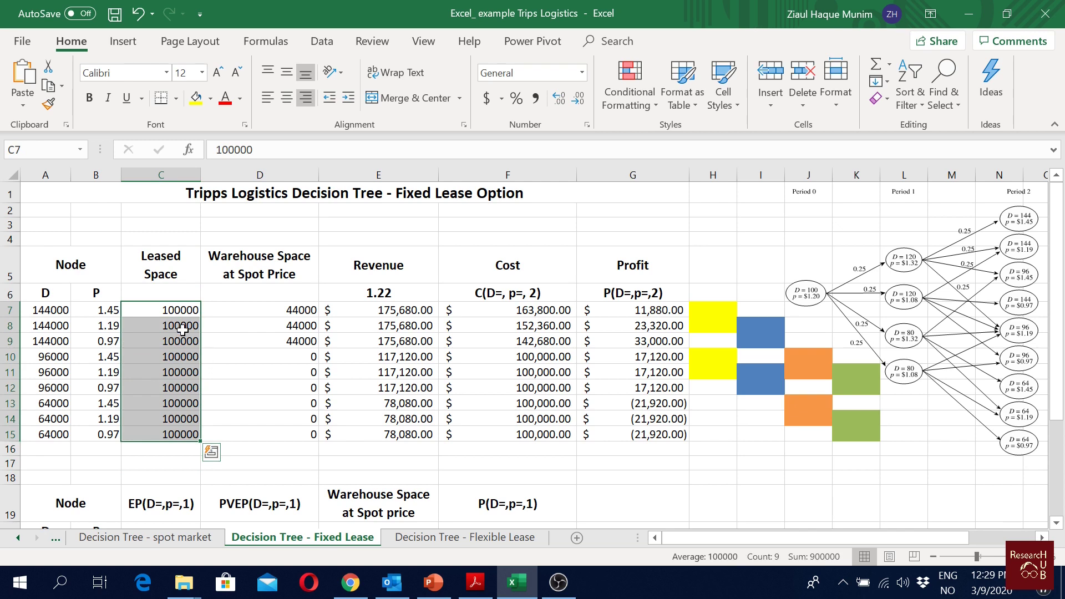
pyautogui.press('Right')
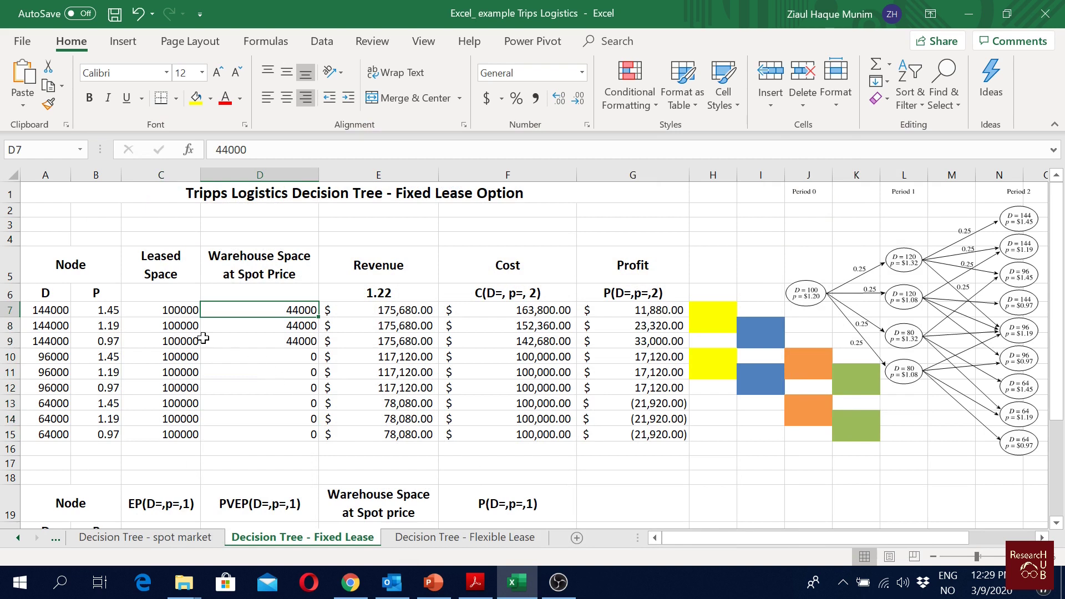
# Compare demand with leased space and warehouse space at spot price, for rows 7 to 9 and for rows 10 to 15
pyautogui.moveTo(55, 309); pyautogui.dragTo(53, 339)
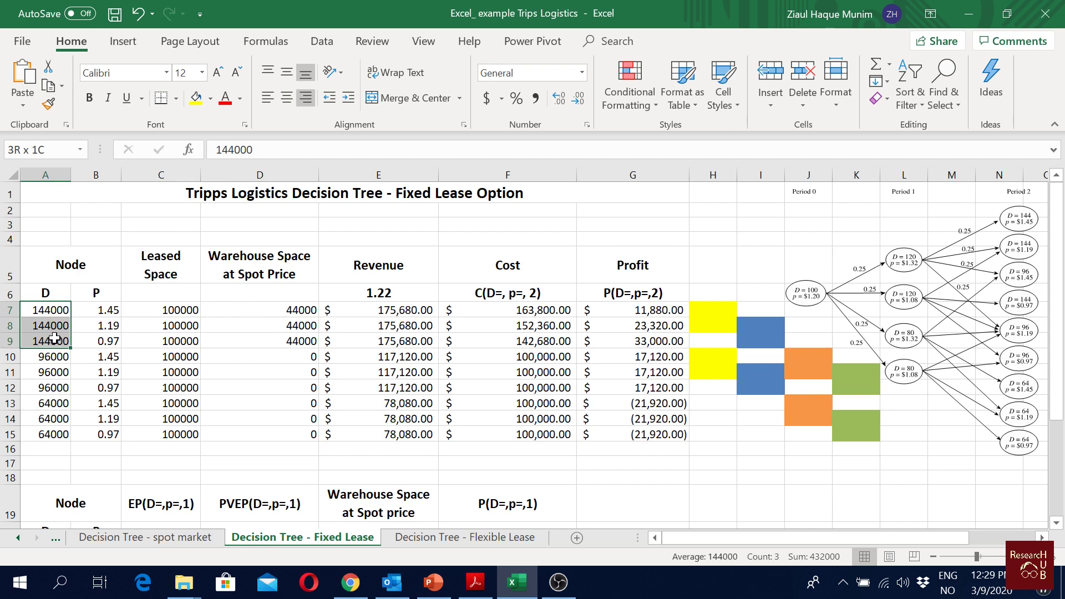
pyautogui.moveTo(155, 309); pyautogui.dragTo(154, 344)
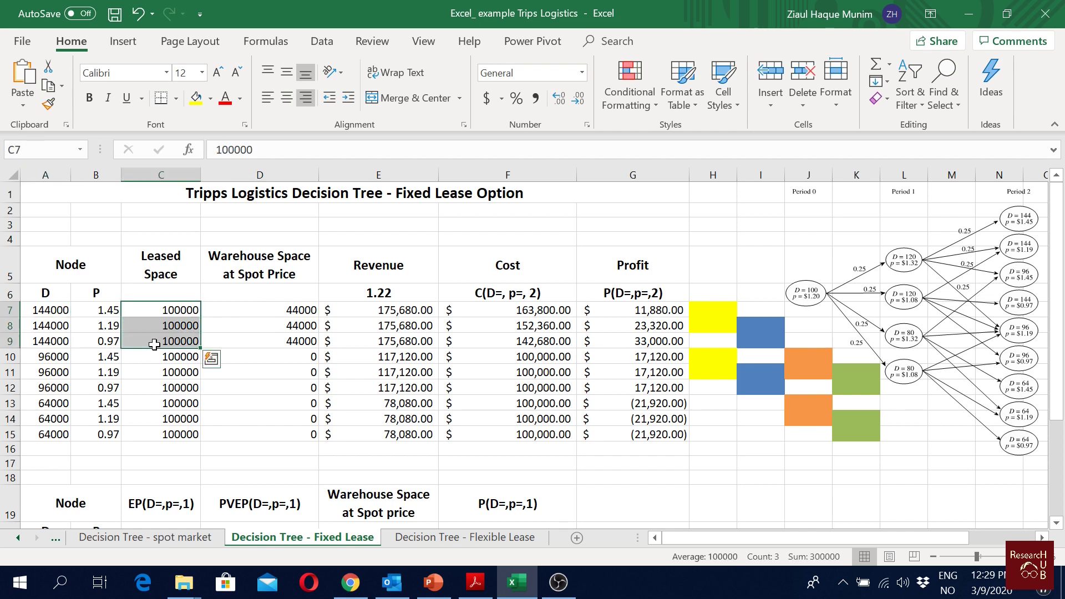
pyautogui.moveTo(293, 309); pyautogui.dragTo(292, 341)
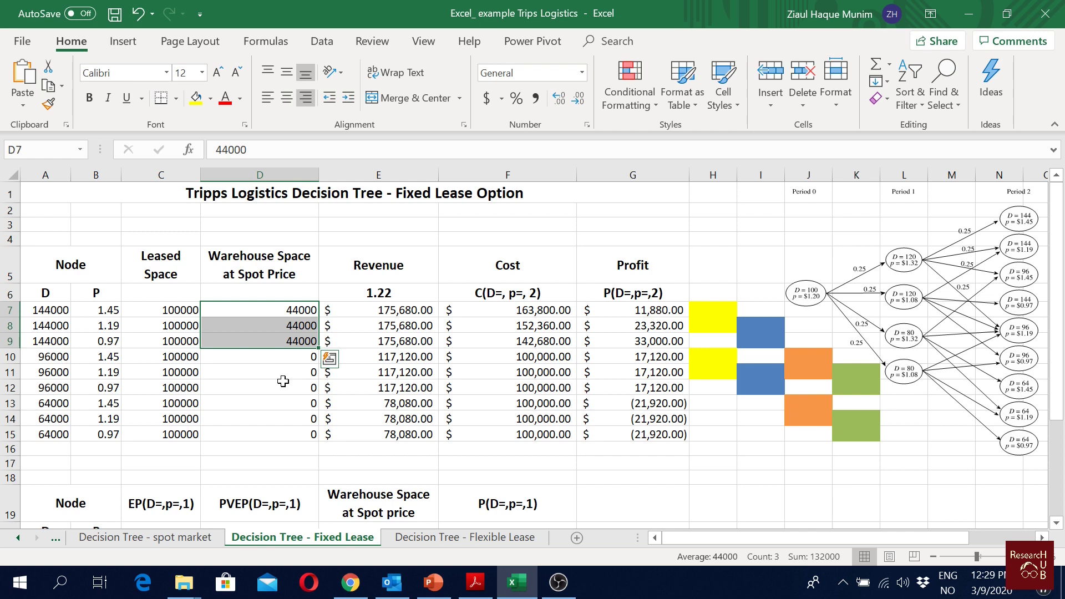
pyautogui.moveTo(55, 358); pyautogui.dragTo(57, 436)
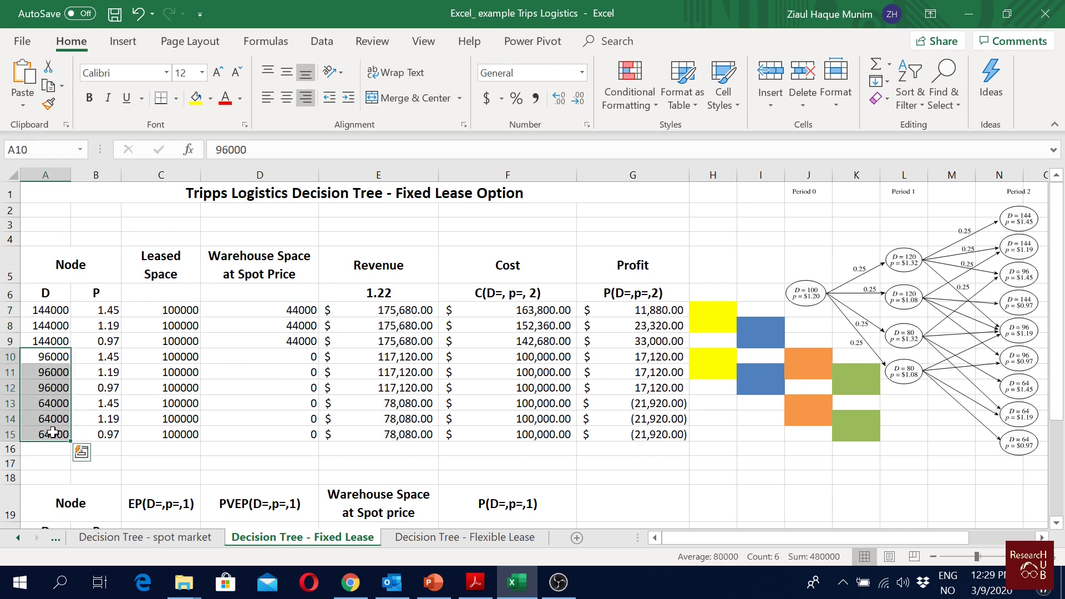
pyautogui.click(184, 357)
pyautogui.moveTo(183, 357); pyautogui.dragTo(175, 436)
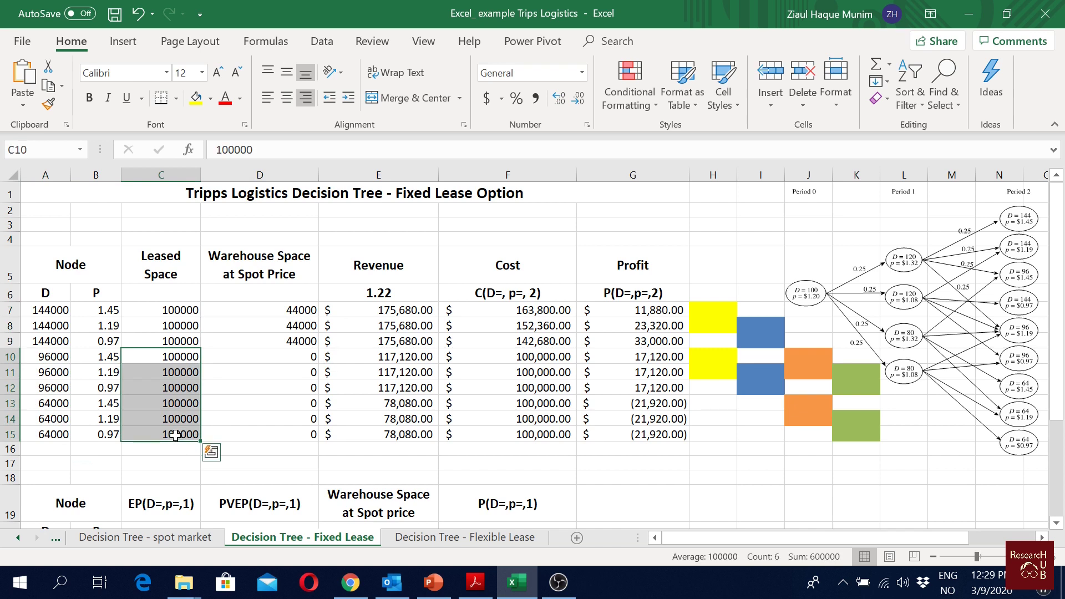
pyautogui.moveTo(288, 359); pyautogui.dragTo(251, 426)
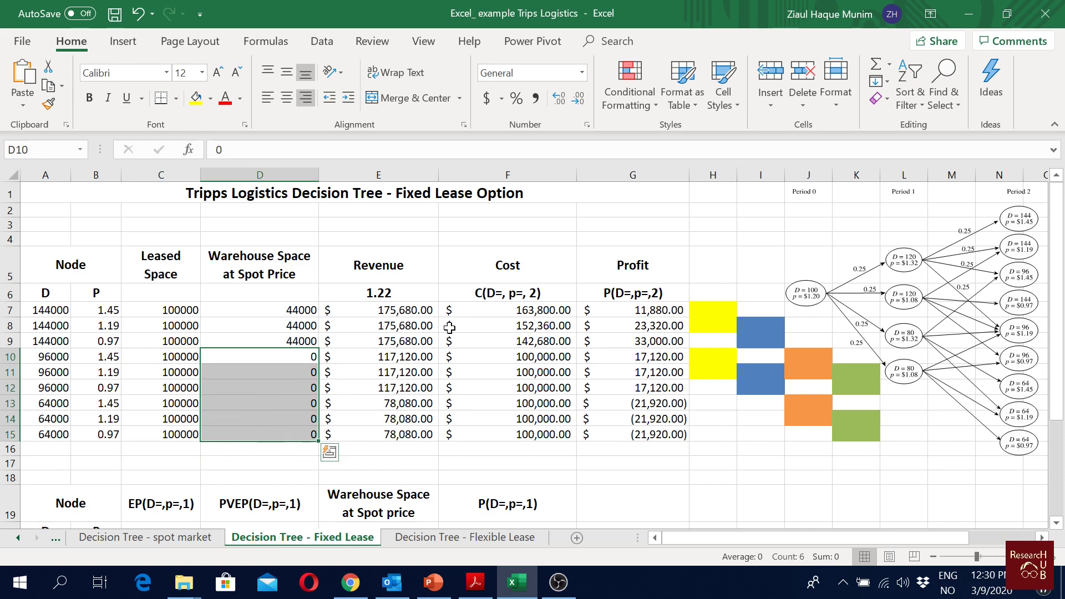
# Inspect the Revenue formulas in E7 and E8 and the value in E6 that they reference
pyautogui.click(403, 314)
pyautogui.doubleClick(403, 314)
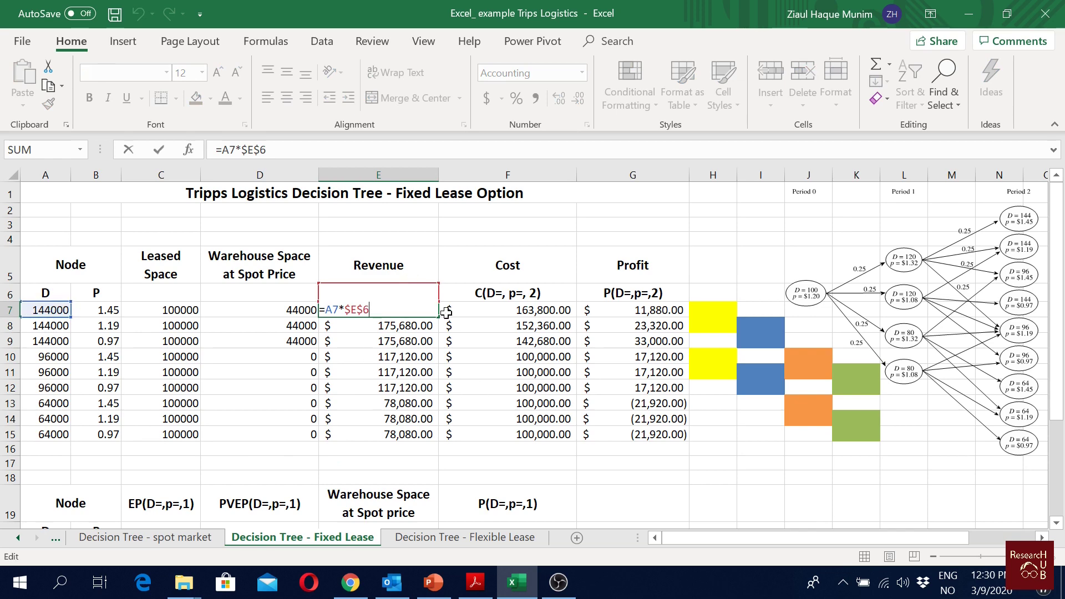
pyautogui.press('Escape')
pyautogui.click(424, 292)
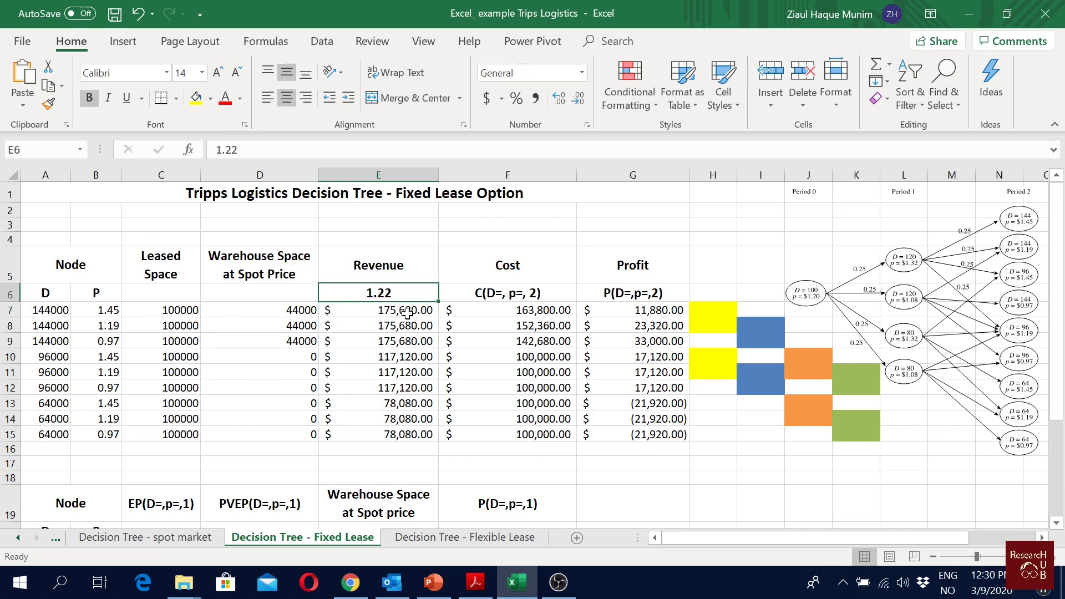
pyautogui.click(404, 309)
pyautogui.press('F2')
pyautogui.press('Escape')
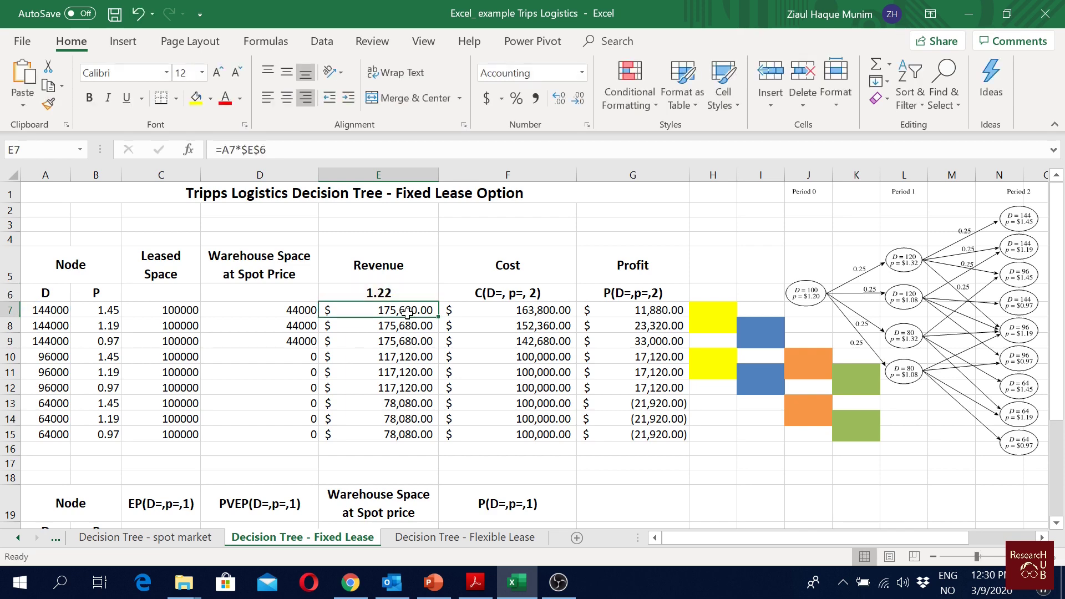
pyautogui.doubleClick(384, 327)
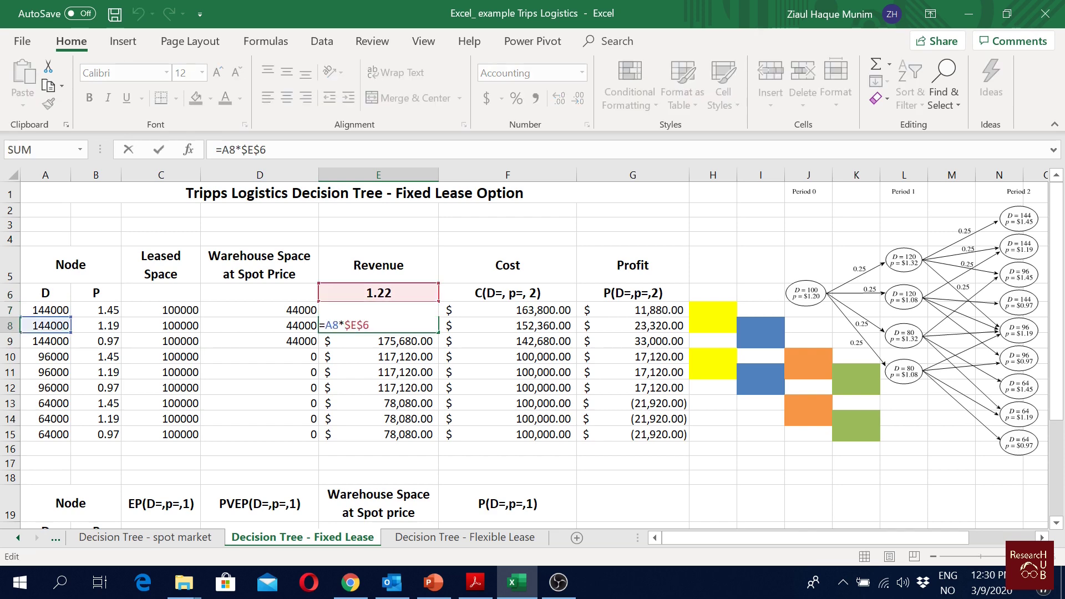
pyautogui.press('Escape')
# Fill the Revenue formula from E7 down to E15 and check the copied formula in E15
pyautogui.click(416, 309)
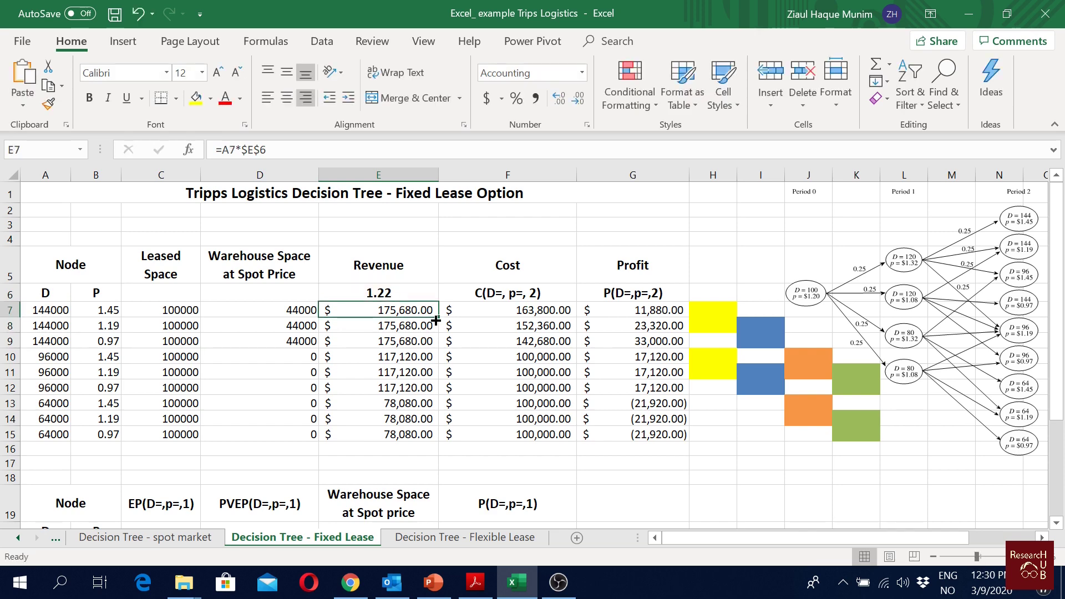
pyautogui.moveTo(438, 317); pyautogui.dragTo(438, 441)
pyautogui.click(421, 434)
pyautogui.doubleClick(421, 433)
pyautogui.press('Escape')
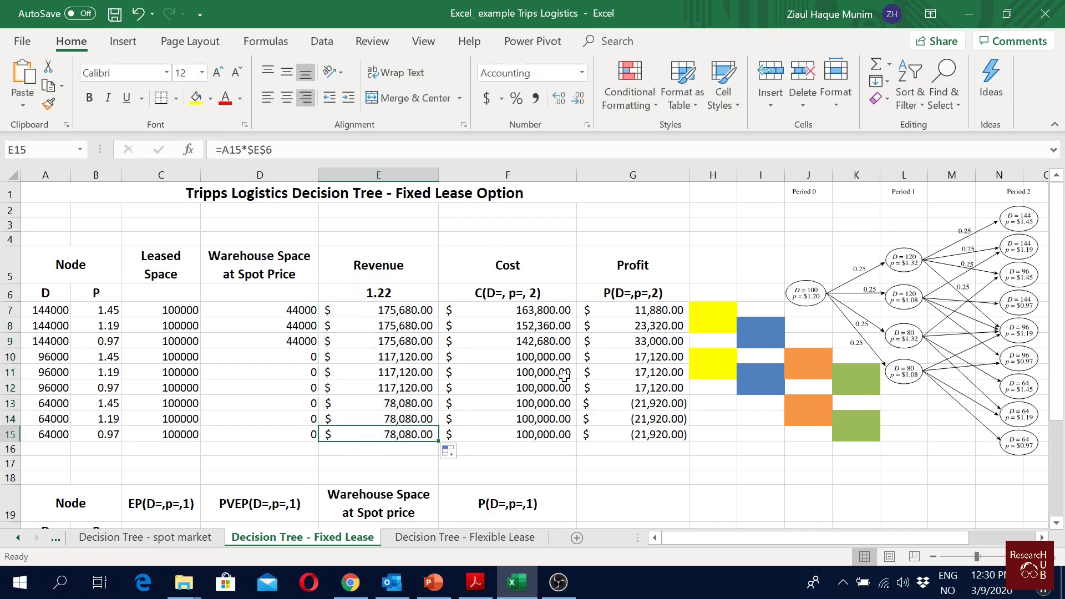
# Review the Cost formula in F7 and fill it down through F15
pyautogui.doubleClick(508, 310)
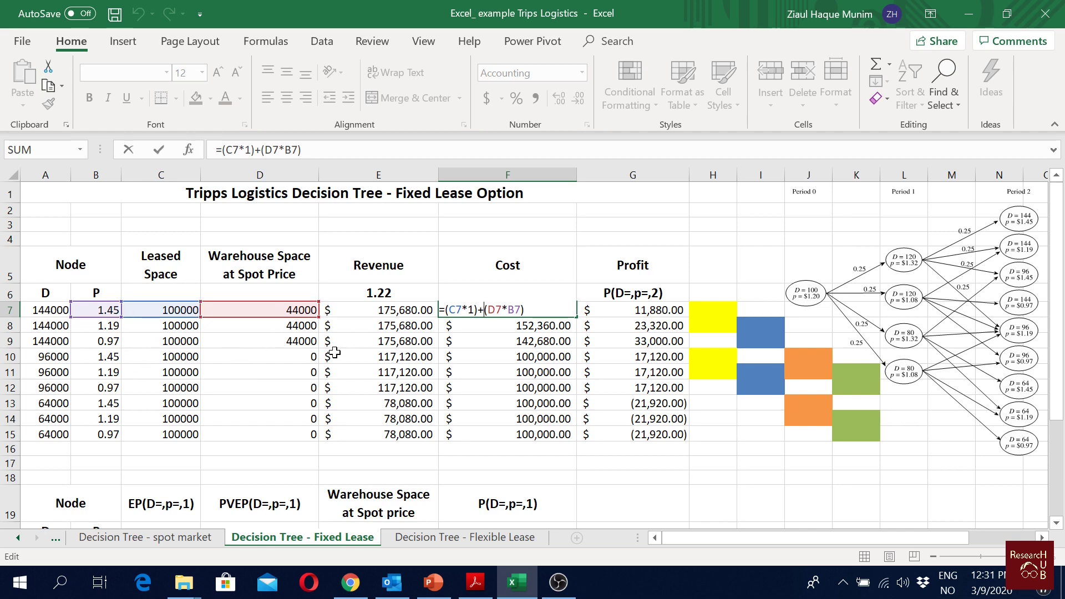
pyautogui.press('Return')
pyautogui.click(560, 312)
pyautogui.moveTo(574, 320); pyautogui.dragTo(557, 437)
# Examine the price and spot warehouse space in row 9 and in D10:D15, and check the Cost formulas in F10:F15
pyautogui.click(100, 342)
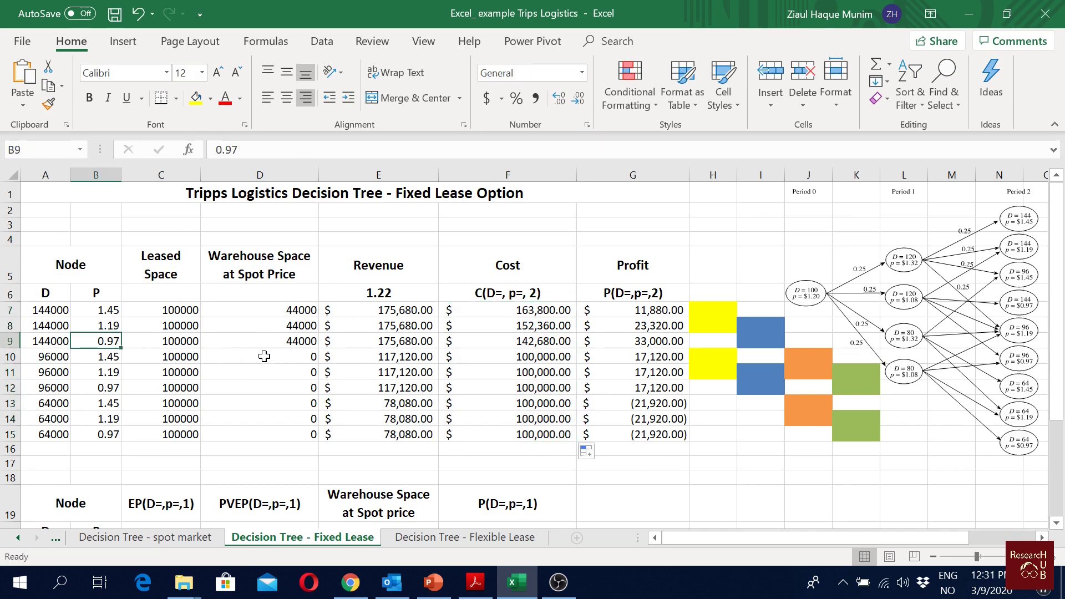
pyautogui.click(285, 340)
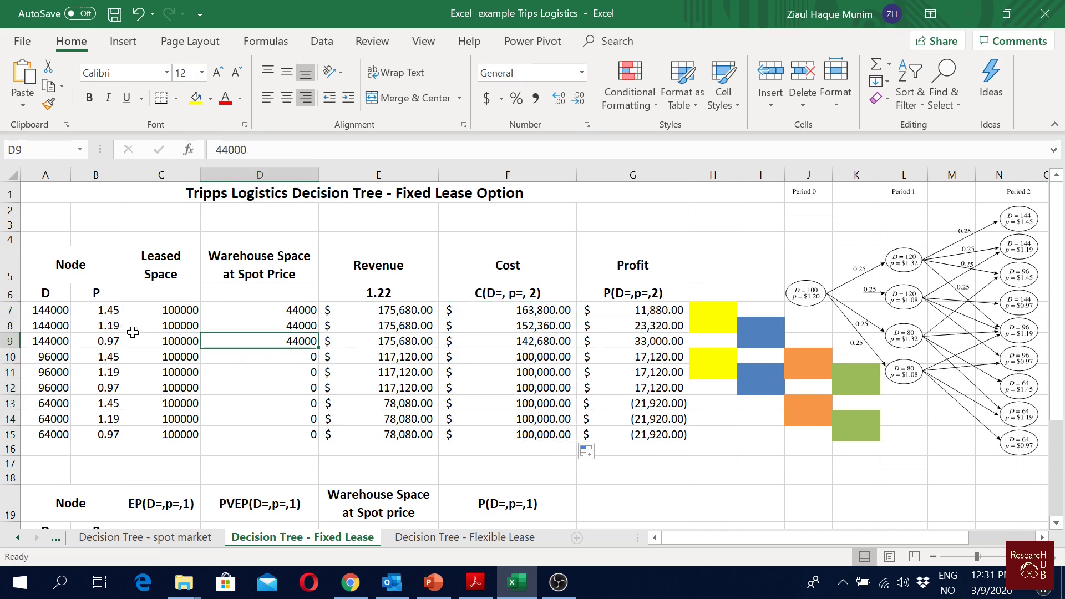
pyautogui.click(107, 340)
pyautogui.moveTo(300, 361); pyautogui.dragTo(285, 432)
pyautogui.doubleClick(514, 434)
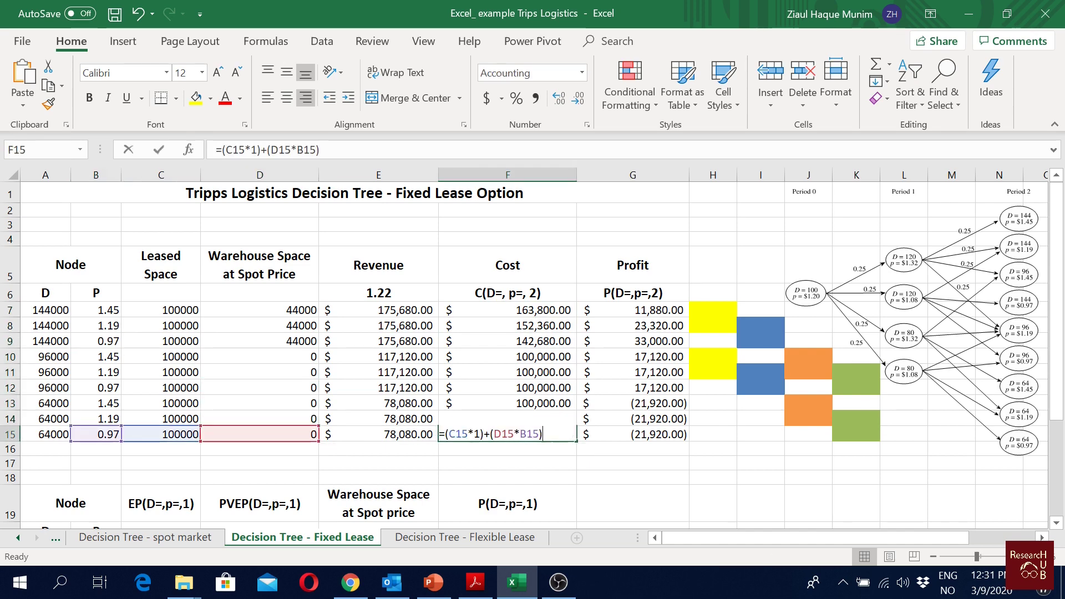
pyautogui.press('Escape')
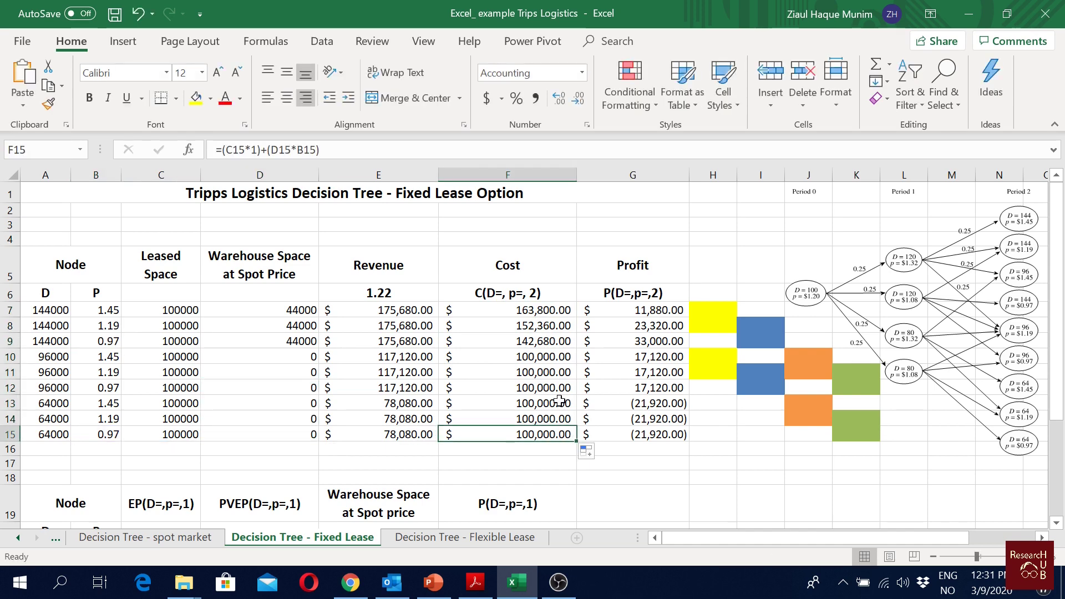
pyautogui.moveTo(541, 357); pyautogui.dragTo(541, 435)
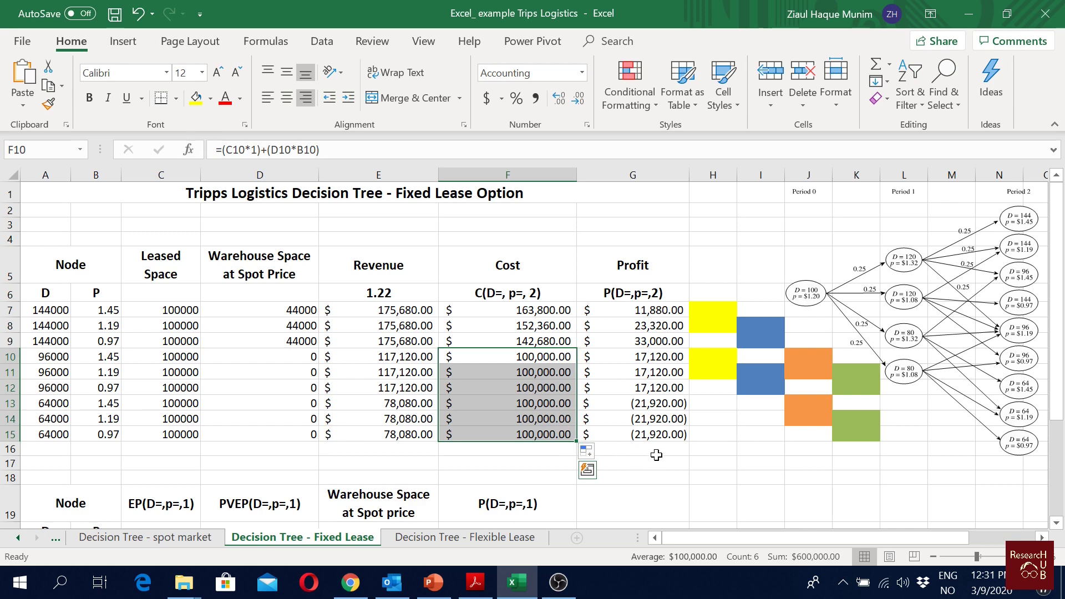
# Fill the Profit formula, revenue minus cost, from G7 down to G15 and check the copied formula in G15
pyautogui.doubleClick(652, 311)
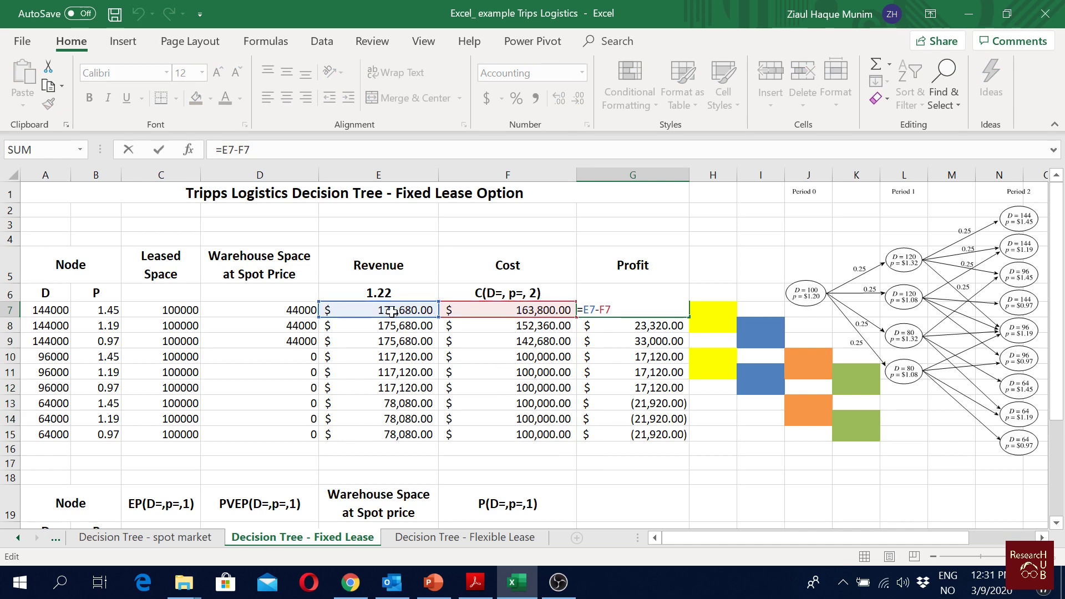
pyautogui.press('Return')
pyautogui.click(663, 309)
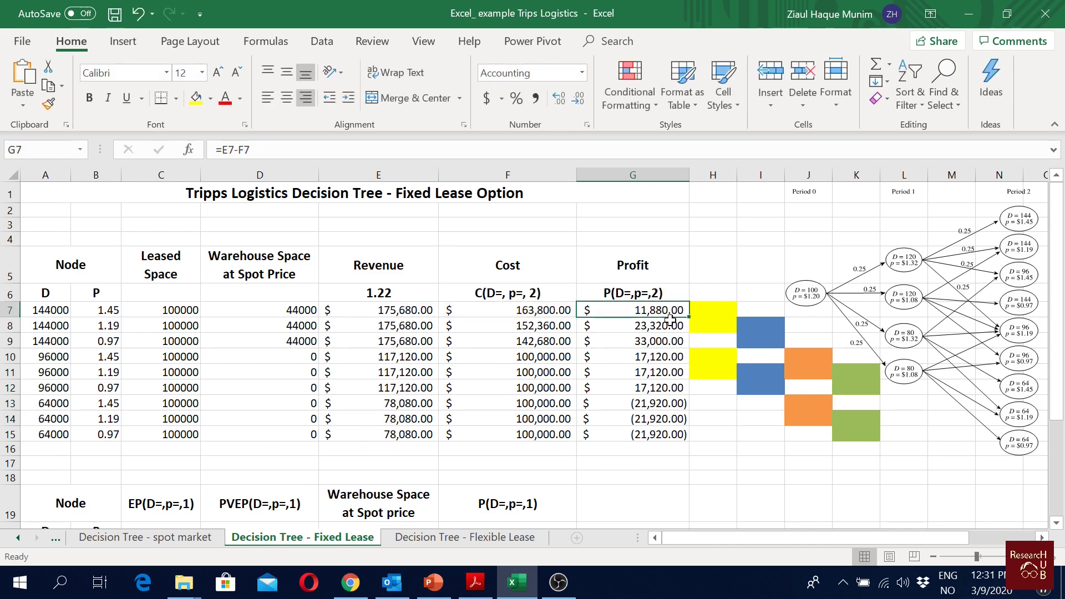
pyautogui.moveTo(688, 315); pyautogui.dragTo(687, 441)
pyautogui.click(666, 431)
pyautogui.doubleClick(666, 431)
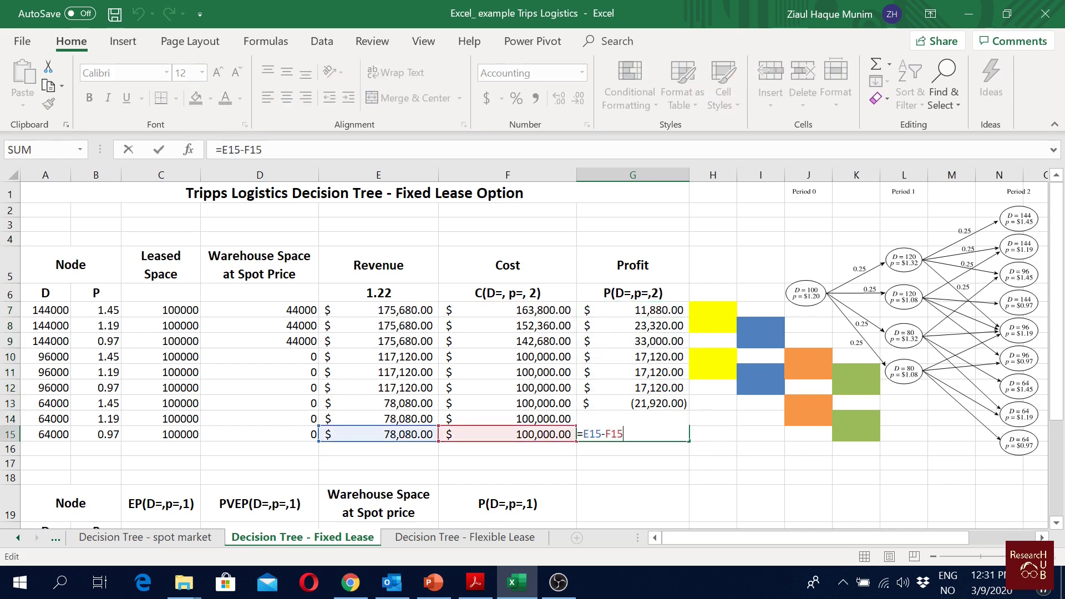
pyautogui.press('Escape')
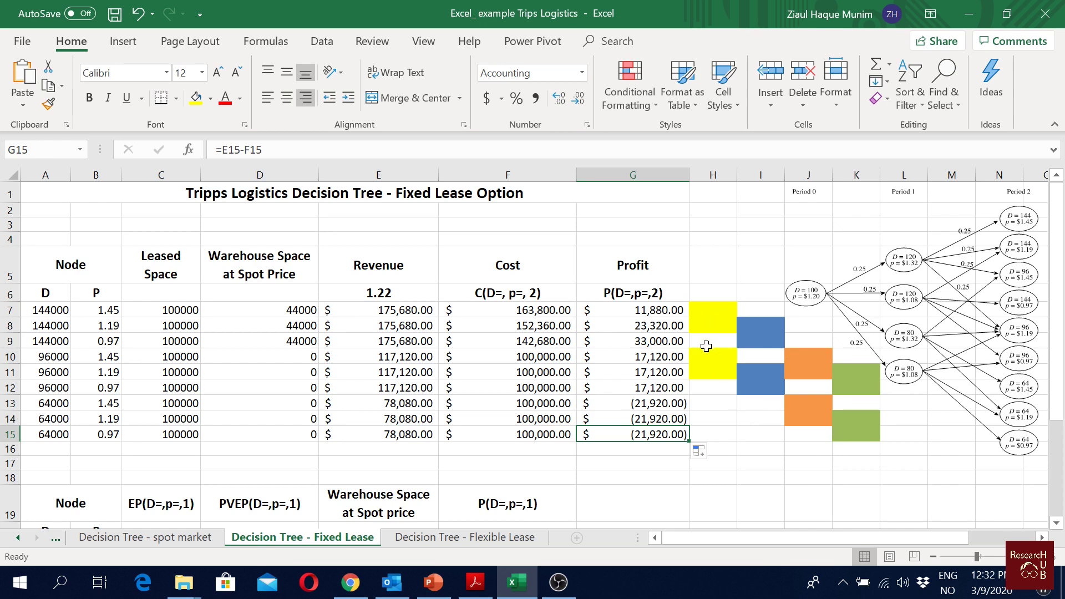
# Relate row 7 and the coloured marker cells in columns H to K to the nodes of the decision tree picture
pyautogui.click(717, 312)
pyautogui.click(8, 310)
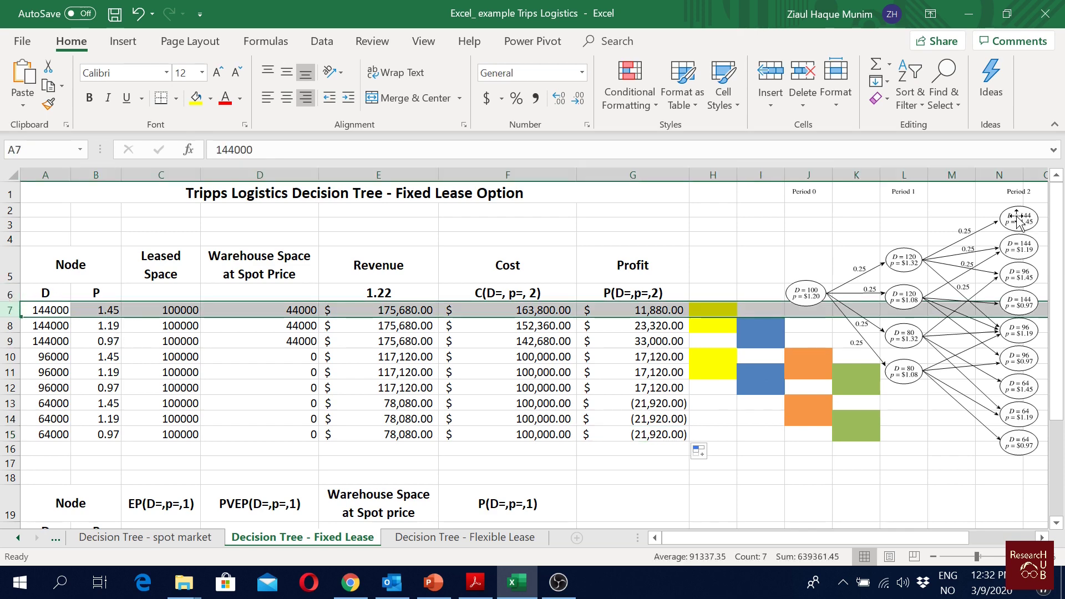
pyautogui.click(716, 311)
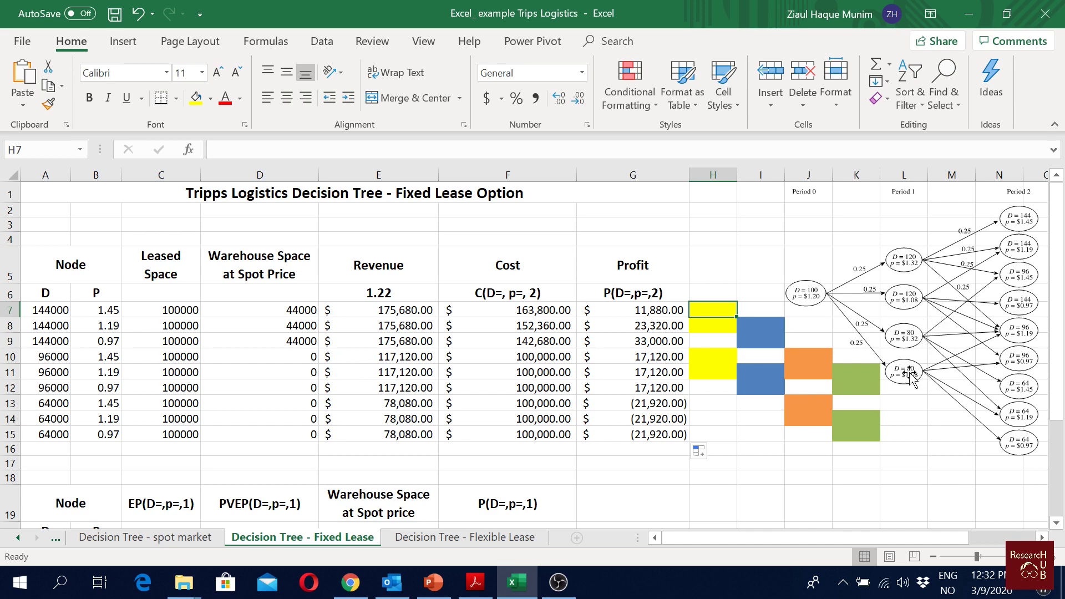
pyautogui.click(870, 441)
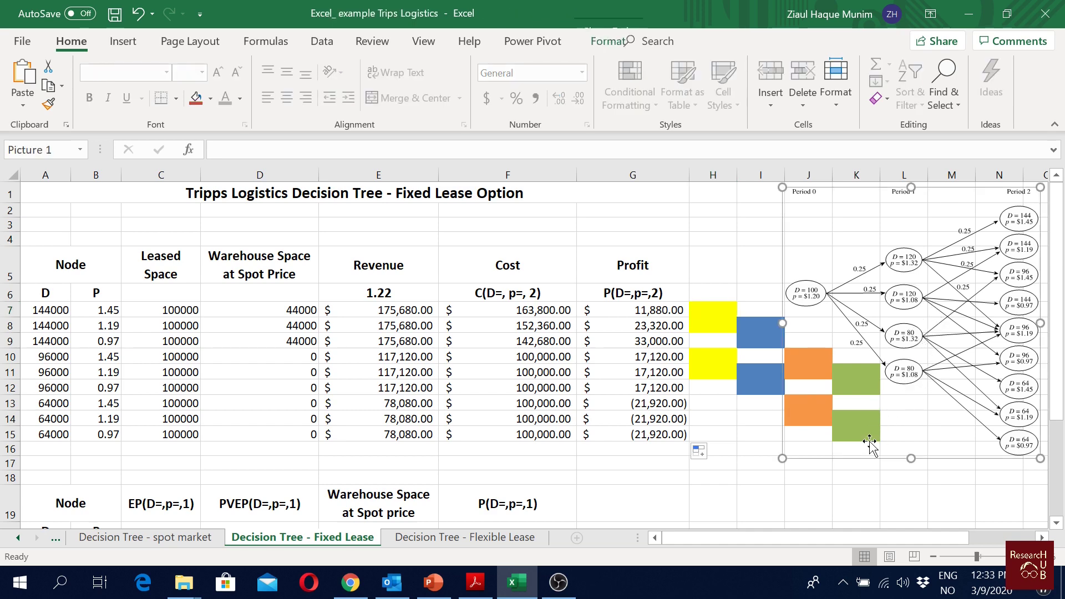
pyautogui.click(779, 477)
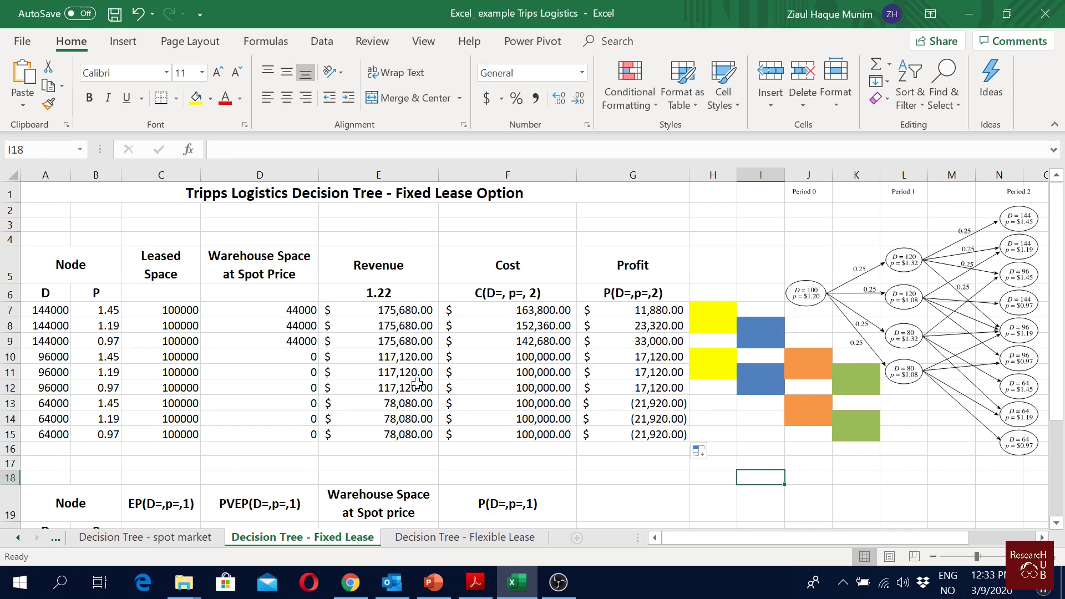
# Move the decision tree picture down beside the period 1 and period 0 tables, starting at about row 16
pyautogui.scroll(-1, 417, 383)
pyautogui.scroll(-1, 372, 510)
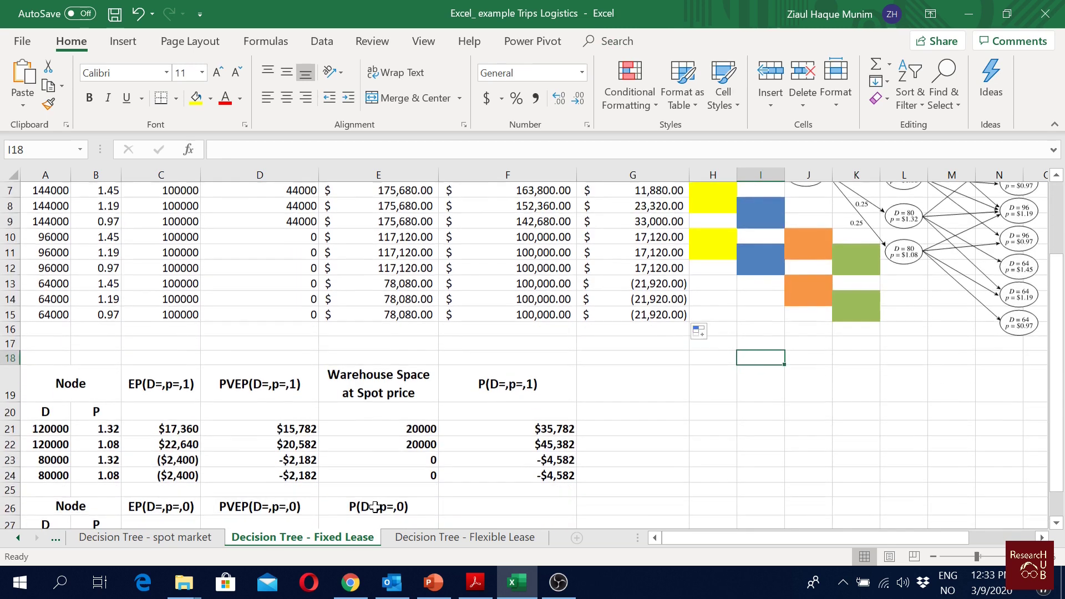
pyautogui.scroll(1, 644, 371)
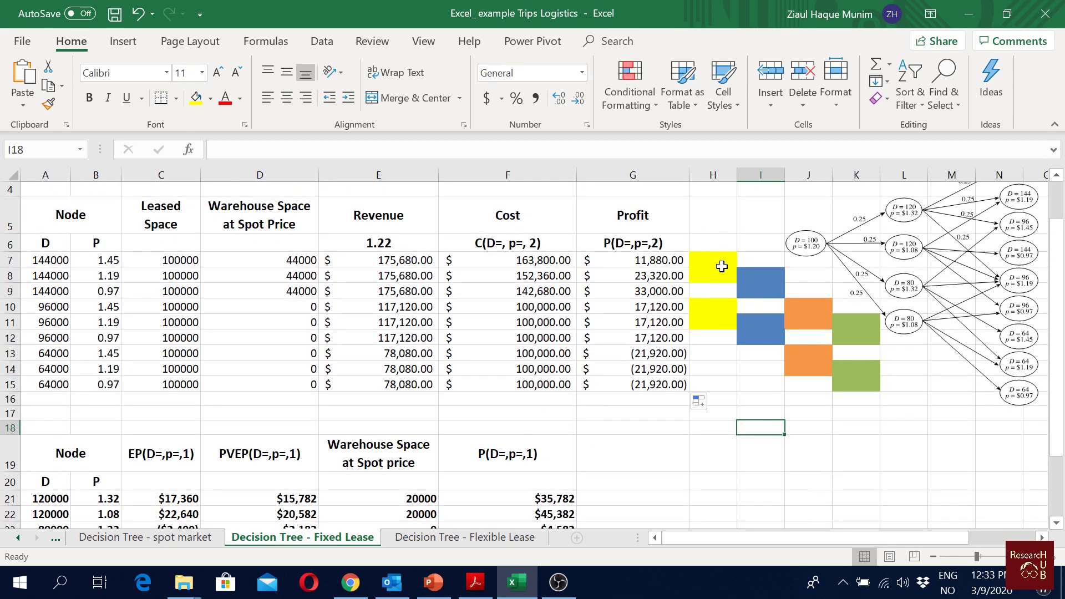
pyautogui.scroll(-1, 560, 363)
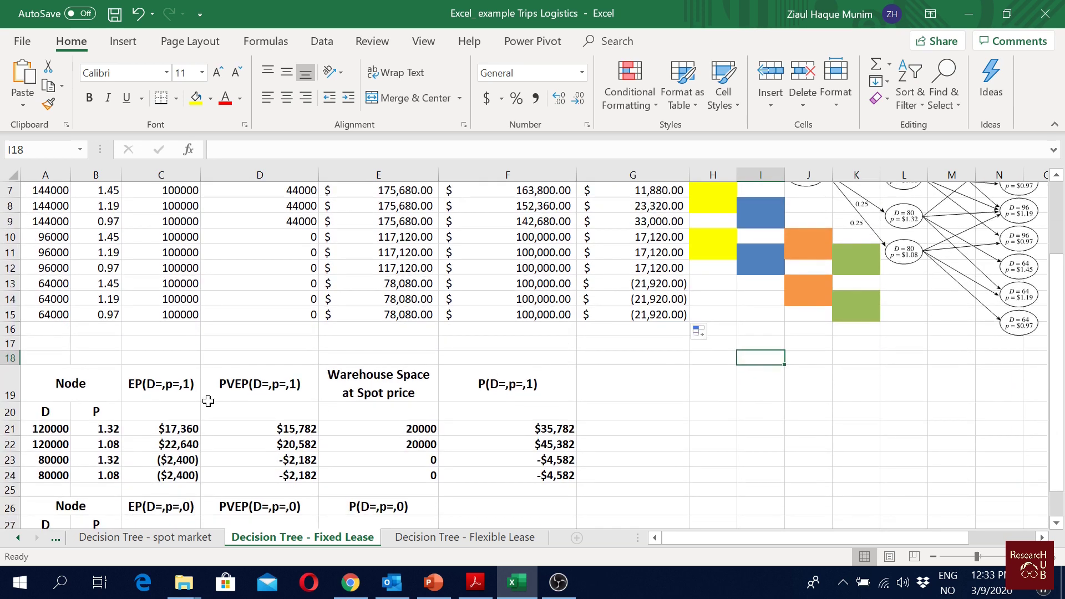
pyautogui.hotkey('ctrl', 'z')
pyautogui.scroll(-1, 701, 495)
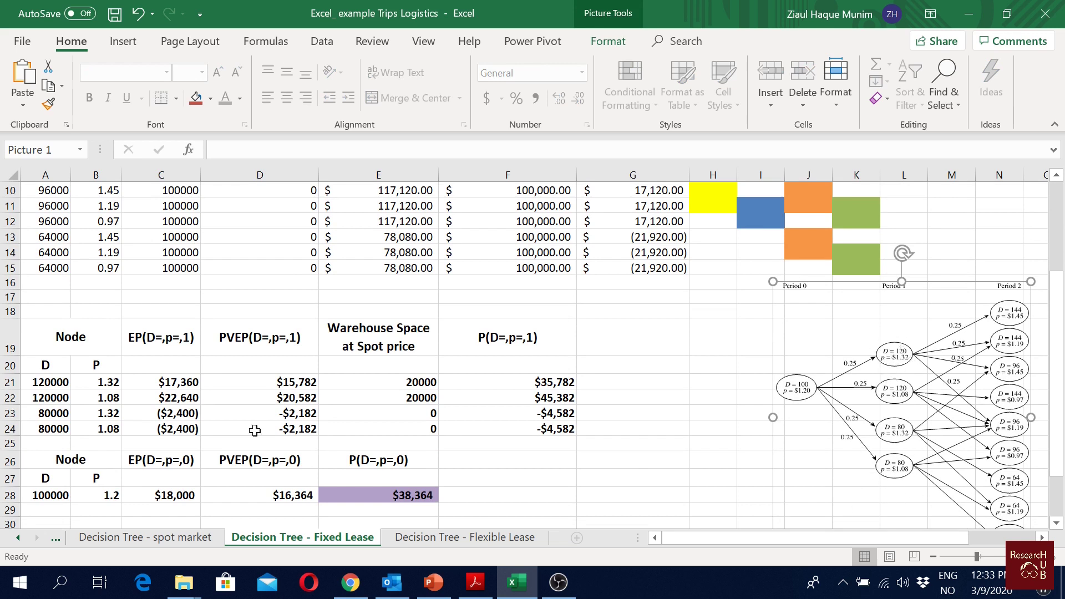
# Examine the period 1 node values for D and P in A21:B24 and the EP(D=,p=,1) heading in C19
pyautogui.moveTo(61, 383); pyautogui.dragTo(59, 426)
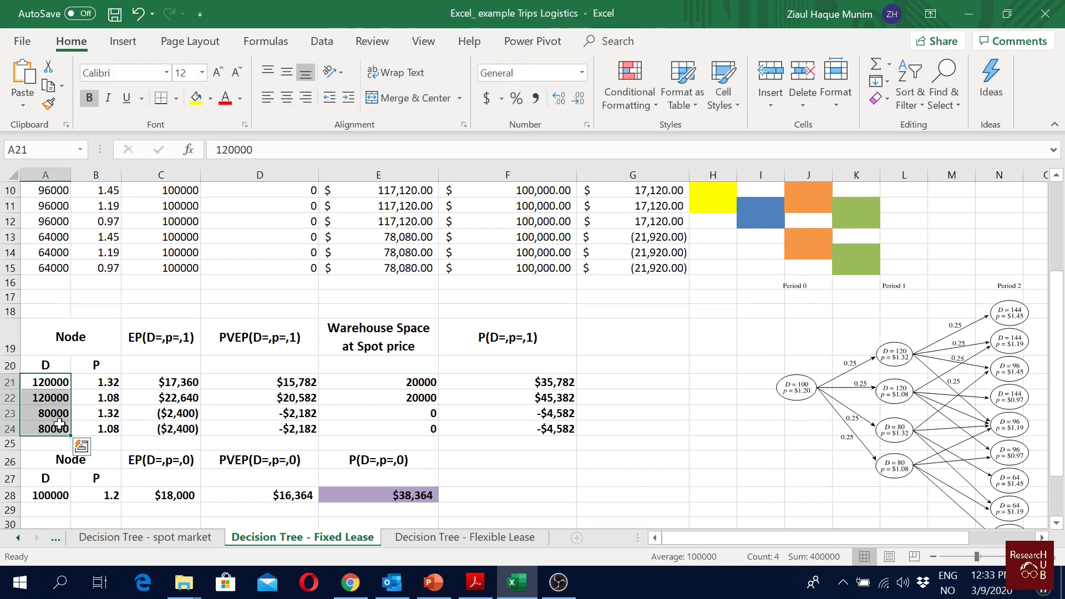
pyautogui.click(54, 383)
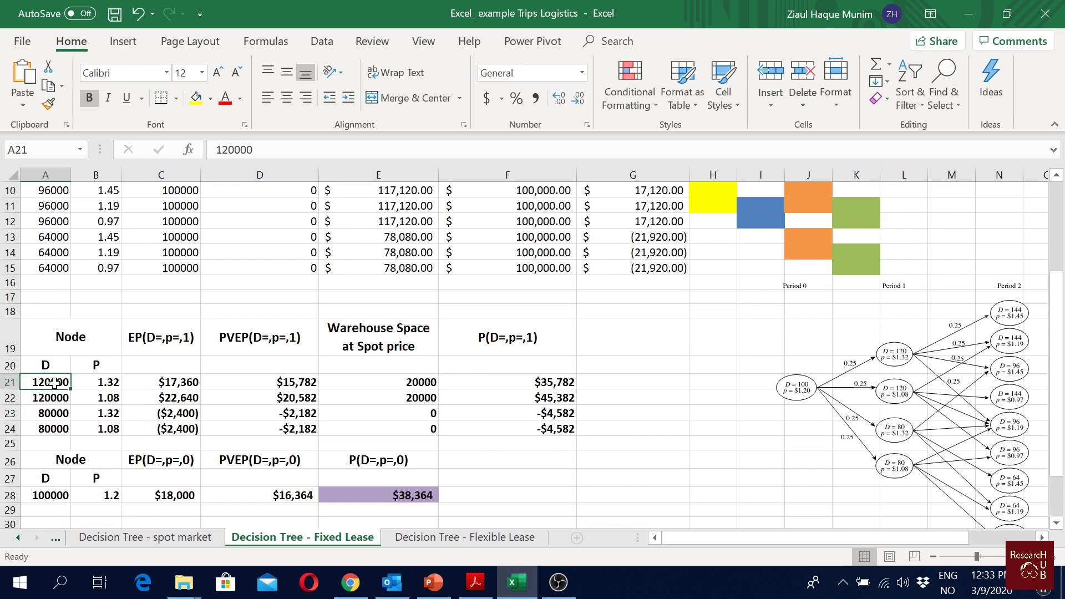
pyautogui.click(108, 382)
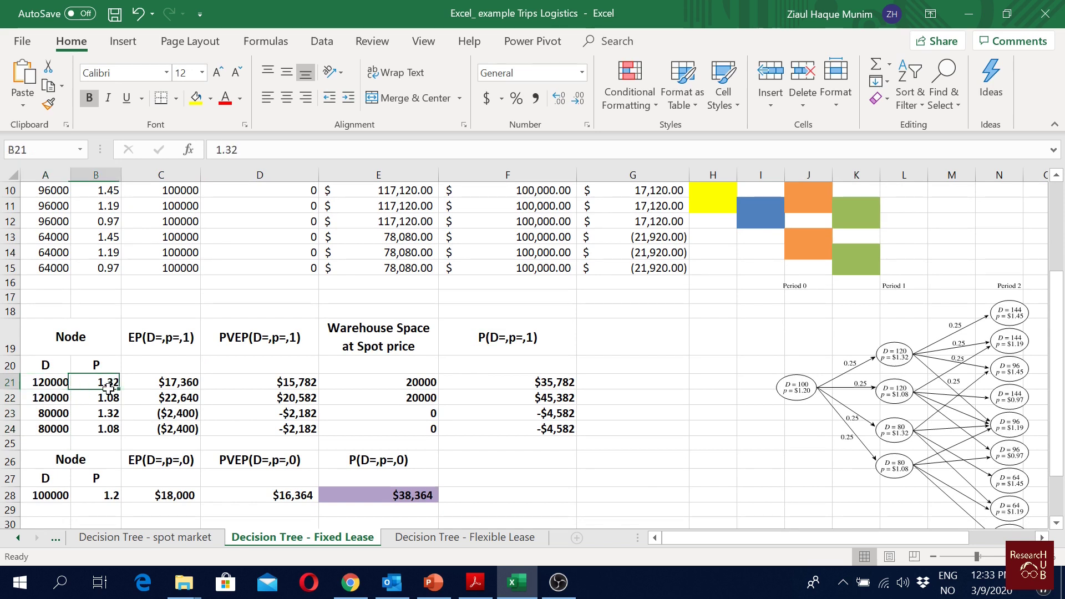
pyautogui.moveTo(108, 381); pyautogui.dragTo(100, 427)
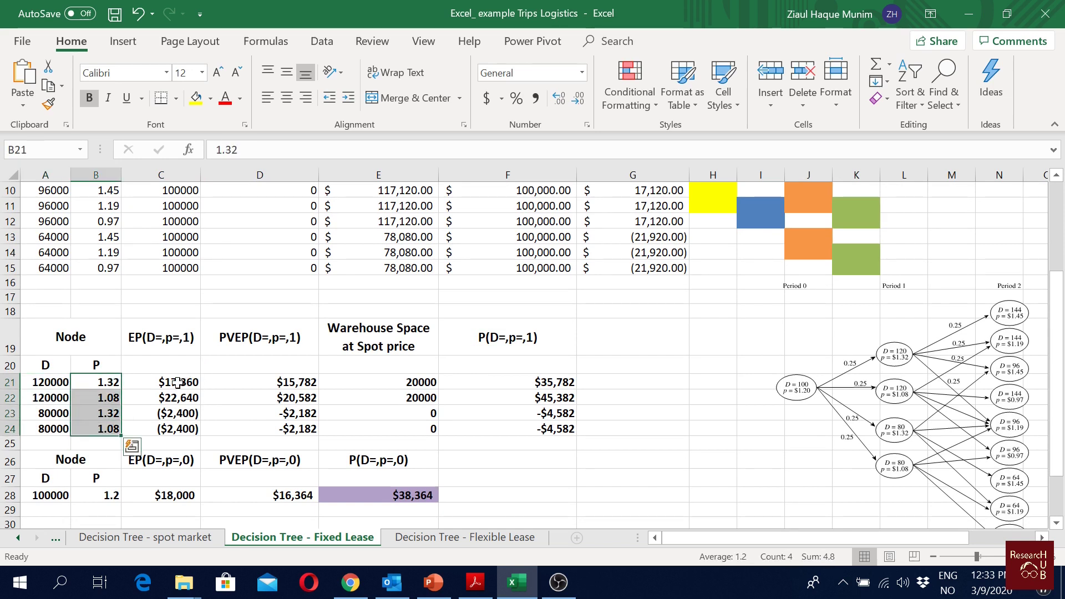
pyautogui.click(157, 334)
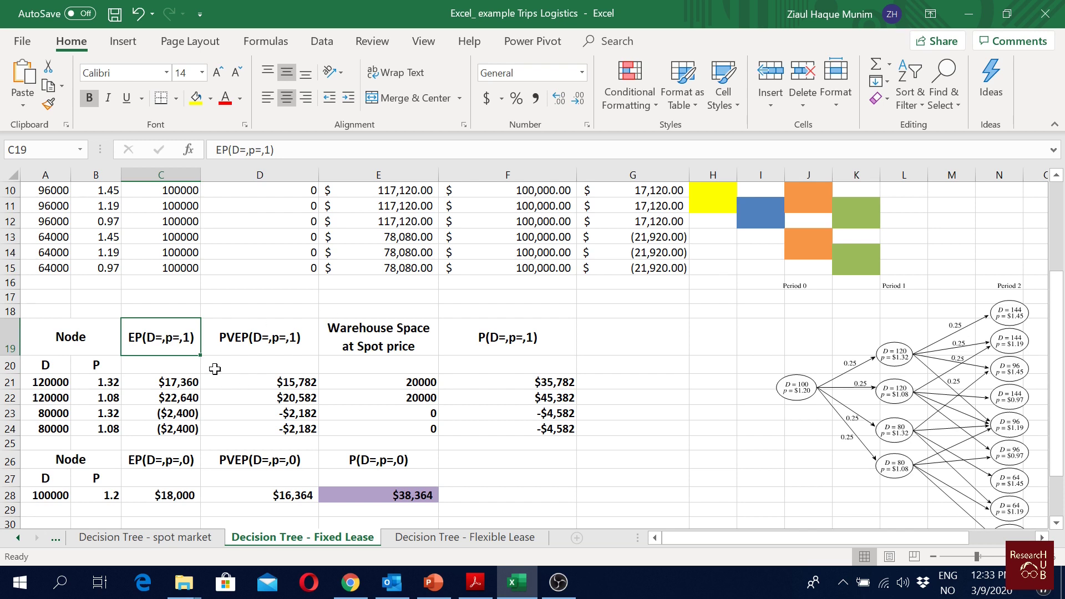
# Examine the expected profit formula in C21, its 0.25 weighting, and the period 2 profit cells it references
pyautogui.click(177, 383)
pyautogui.doubleClick(176, 382)
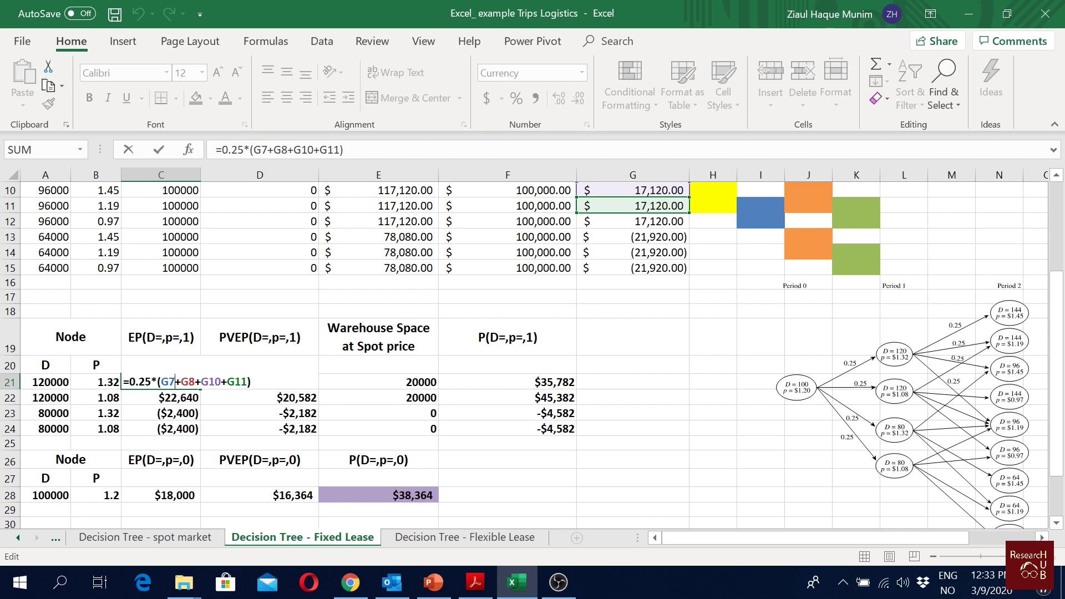
pyautogui.hotkey('shift', 'Left')
pyautogui.hotkey('shift', 'Left')
pyautogui.hotkey('shift', 'Left')
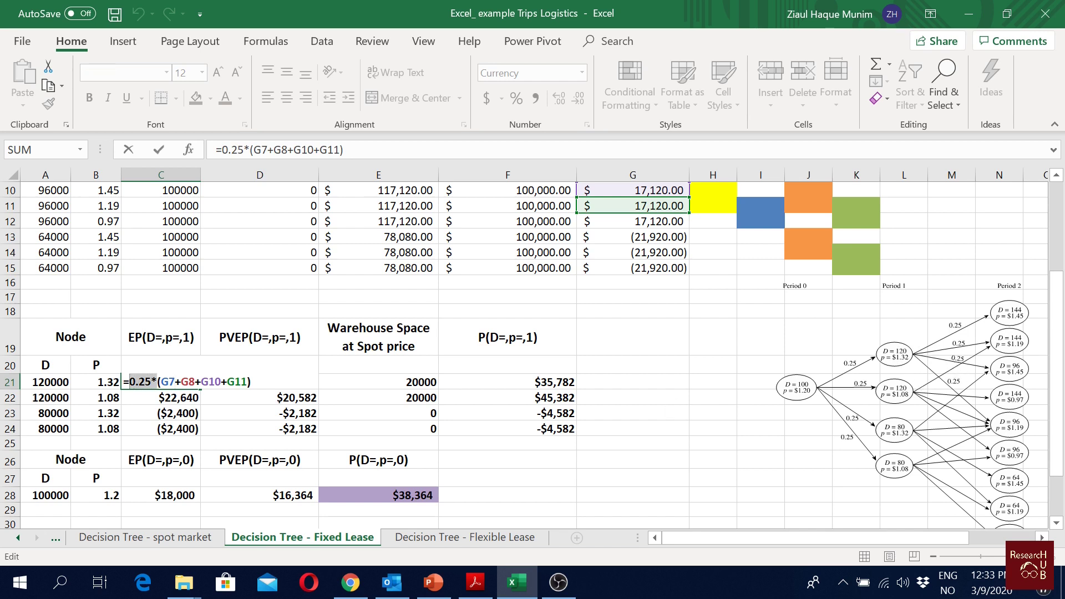
pyautogui.press('Right')
pyautogui.scroll(1, 277, 392)
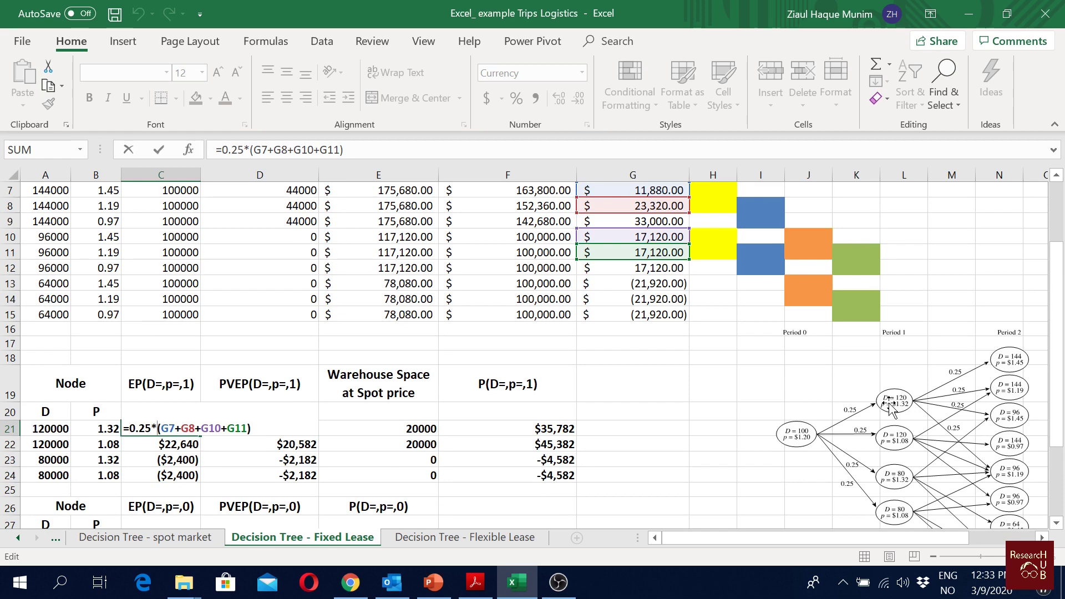
pyautogui.scroll(1, 777, 377)
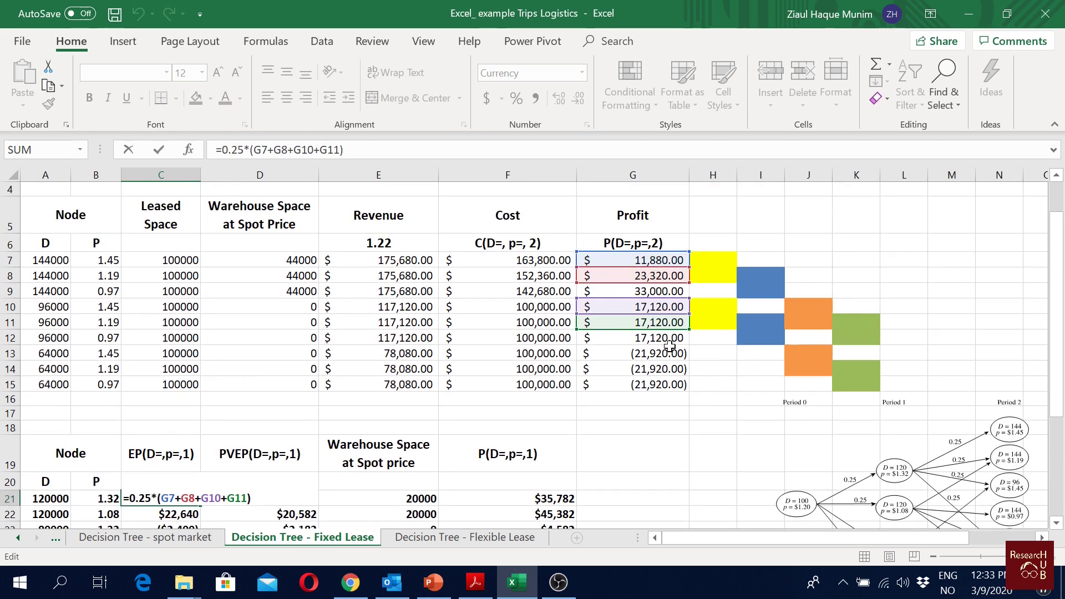
pyautogui.scroll(-2, 664, 399)
pyautogui.press('Return')
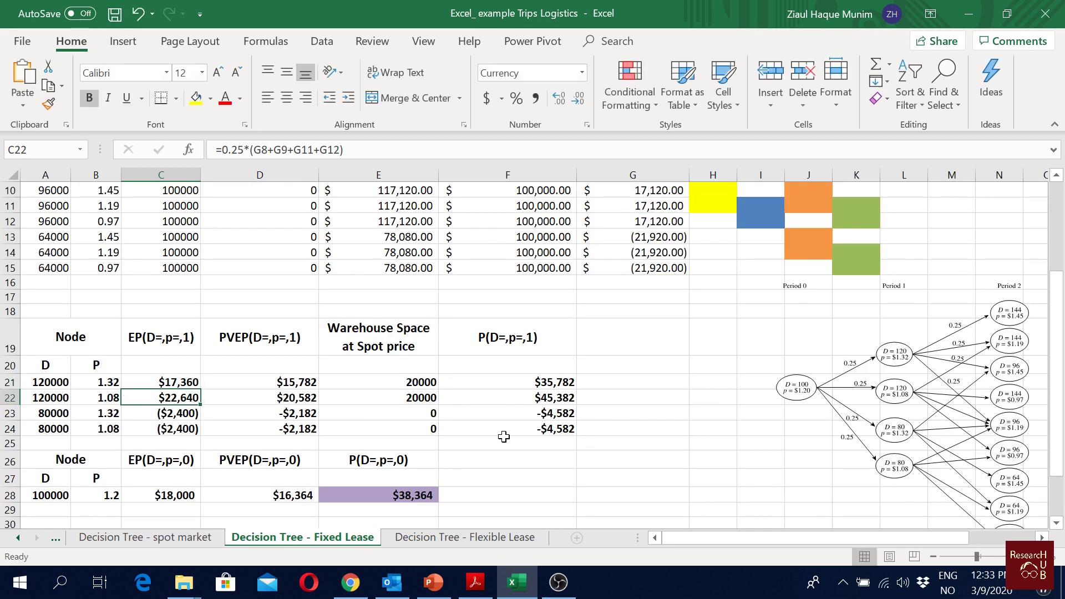
# Check the expected profit formulas in C22, C23 and C24 against the period 2 profit cells they reference
pyautogui.doubleClick(166, 397)
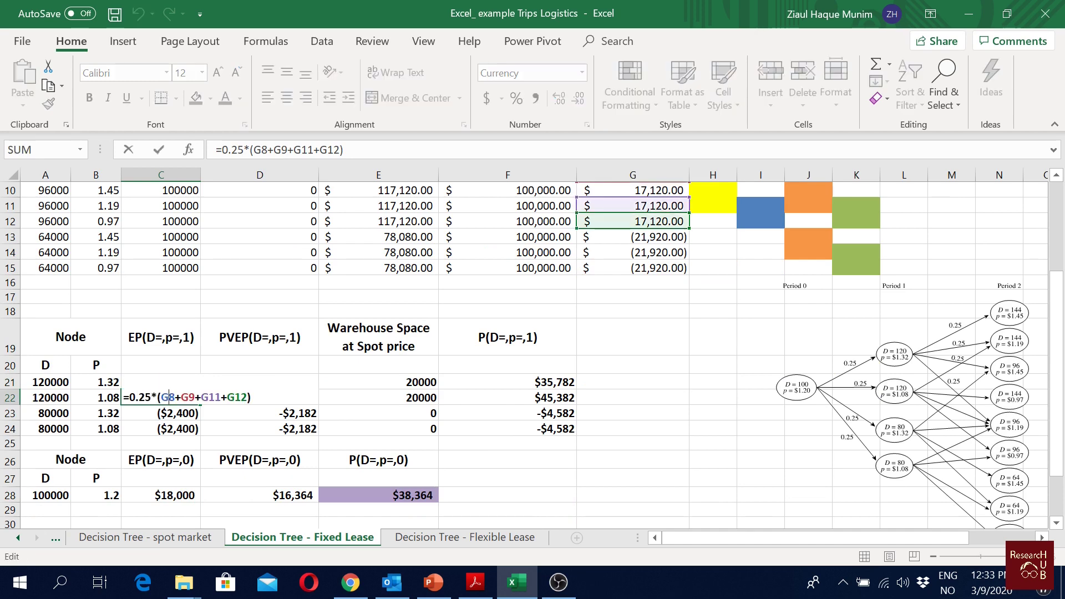
pyautogui.scroll(1, 187, 410)
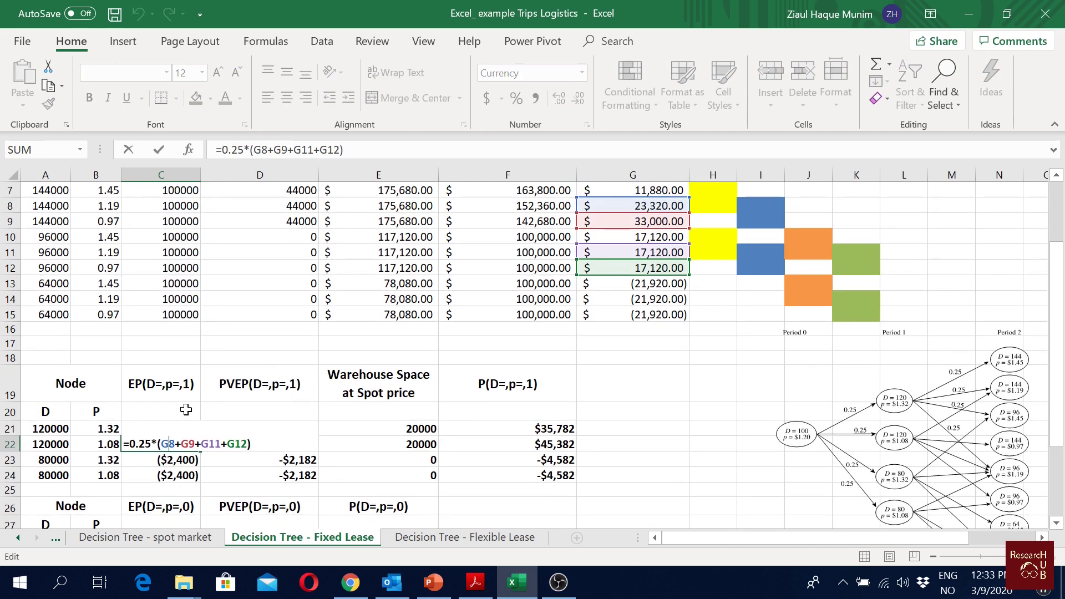
pyautogui.press('Escape')
pyautogui.doubleClick(173, 459)
pyautogui.press('Escape')
pyautogui.doubleClick(174, 475)
pyautogui.press('Escape')
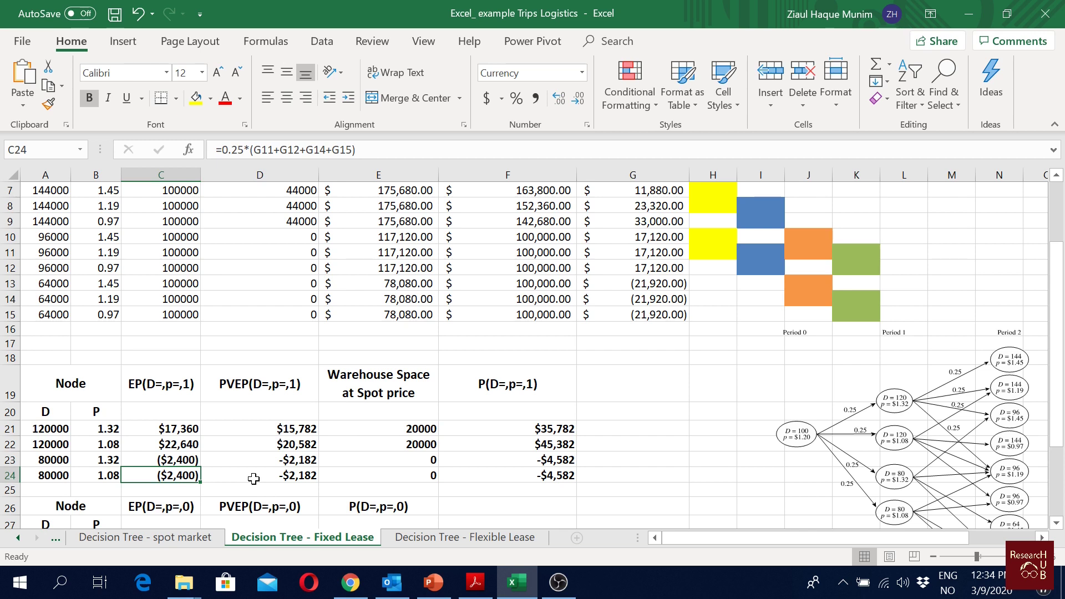
# Check the PVEP(D=,p=,1) formulas in D21:D24, which divide the expected profit by 1.1
pyautogui.doubleClick(299, 428)
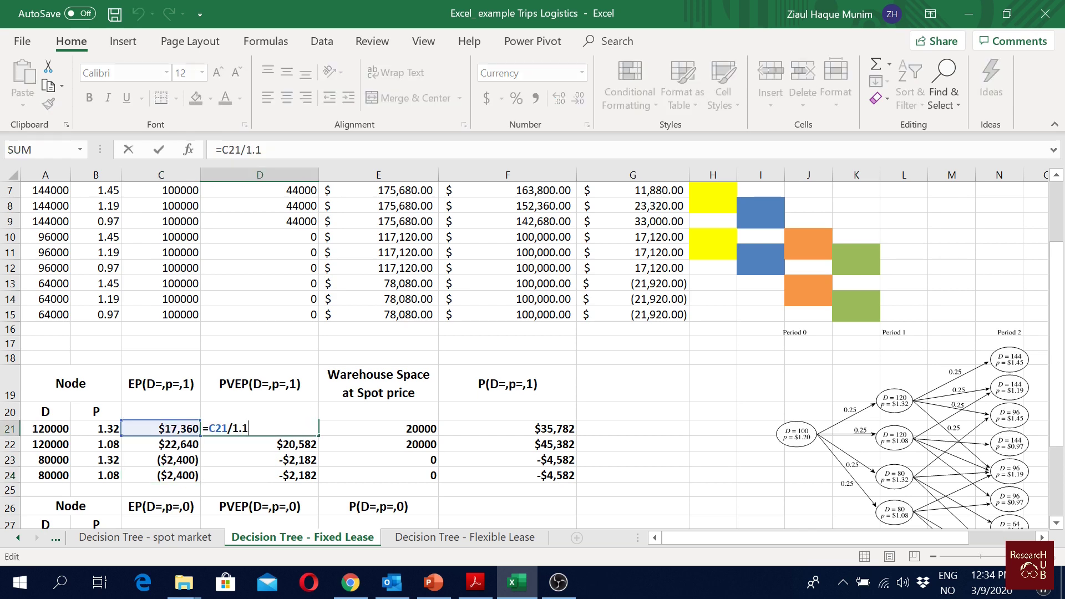
pyautogui.press('Return')
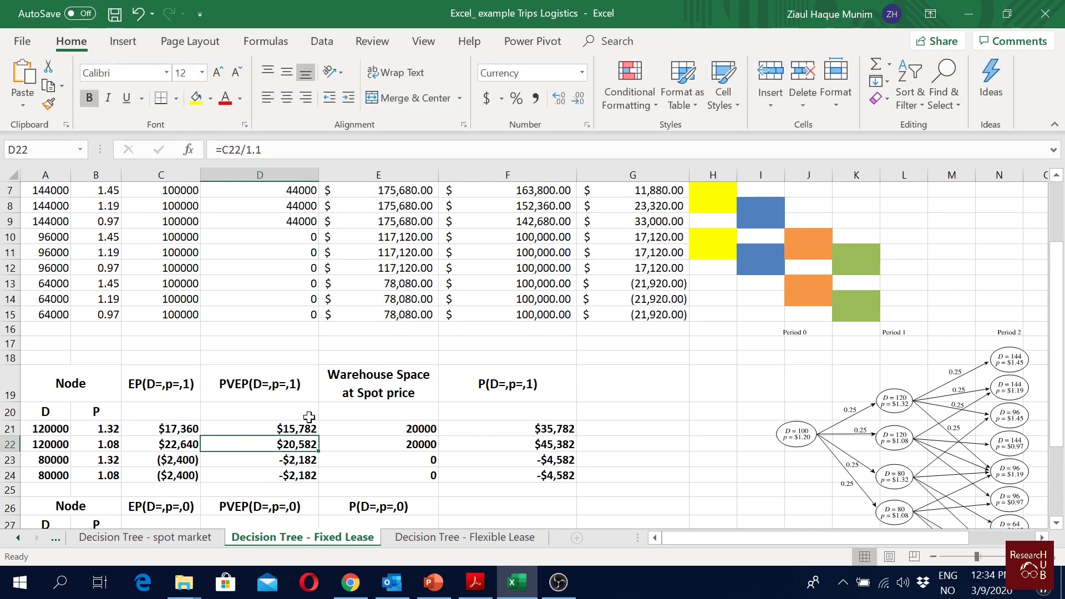
pyautogui.click(291, 461)
pyautogui.click(289, 475)
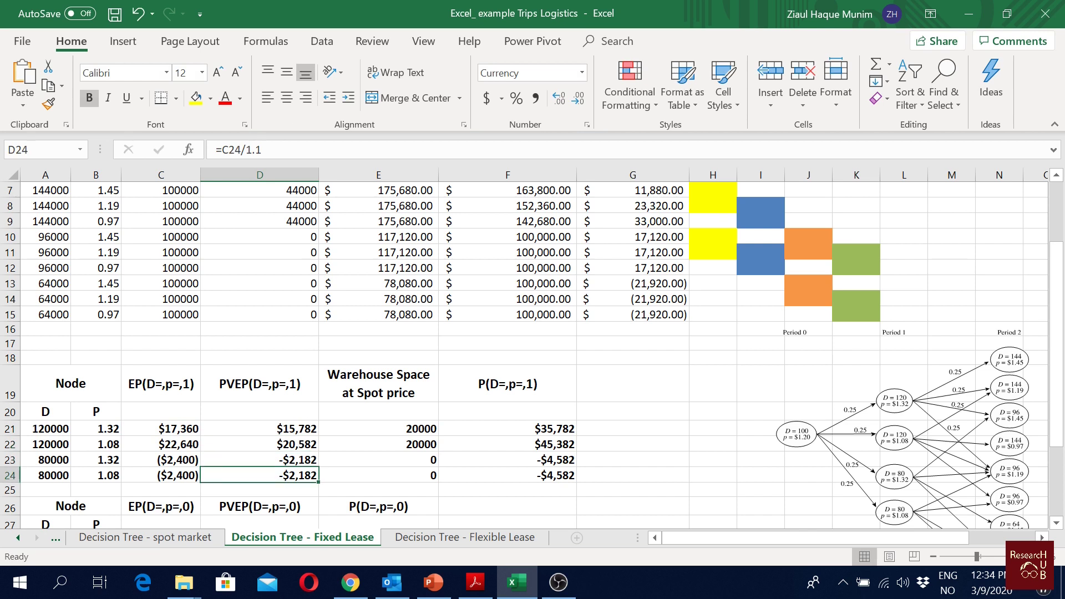
# Relate the demand in A21 to the spot space in E21:E22, and examine the revenue term A21*$E$6 in the F21 formula
pyautogui.click(58, 431)
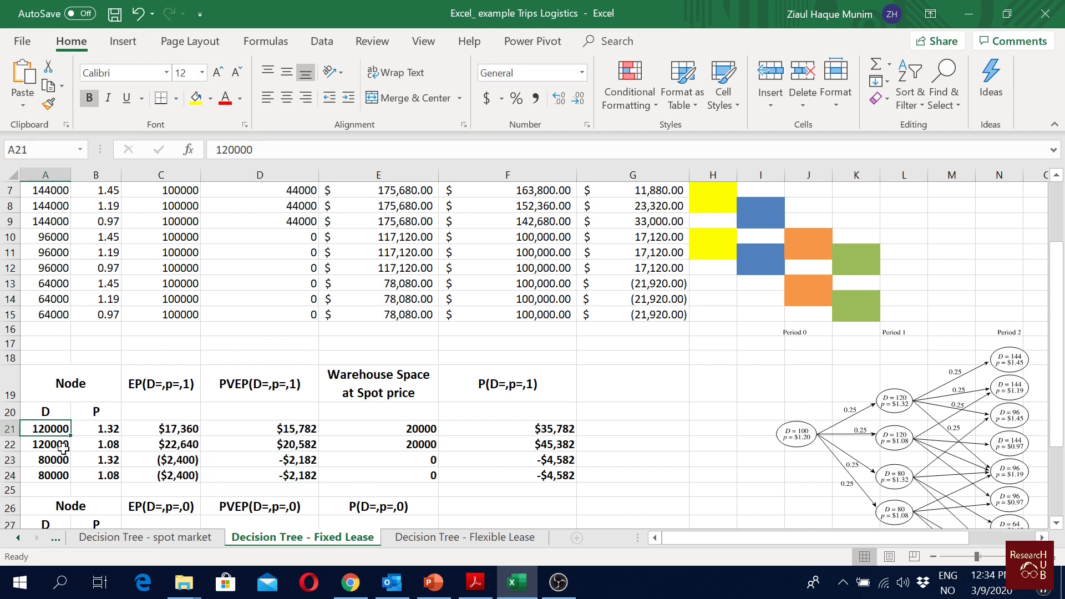
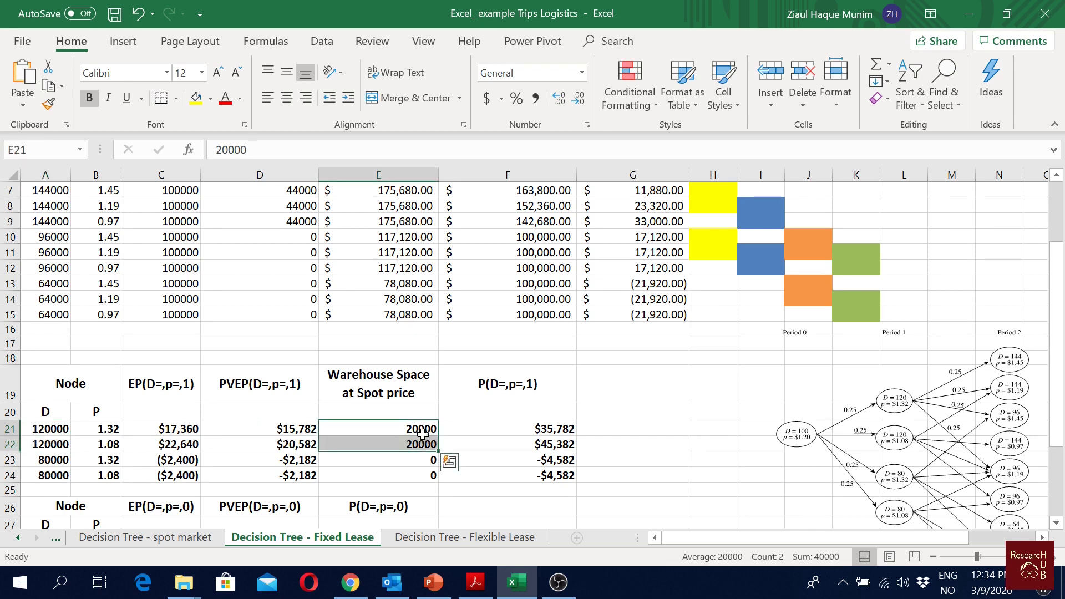
pyautogui.click(498, 427)
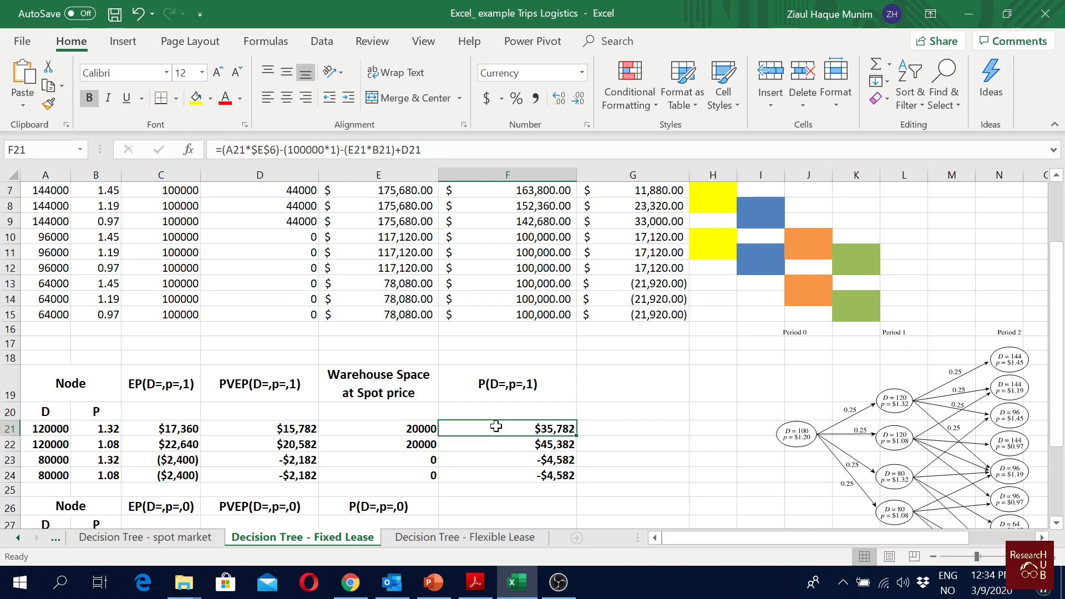
pyautogui.doubleClick(530, 429)
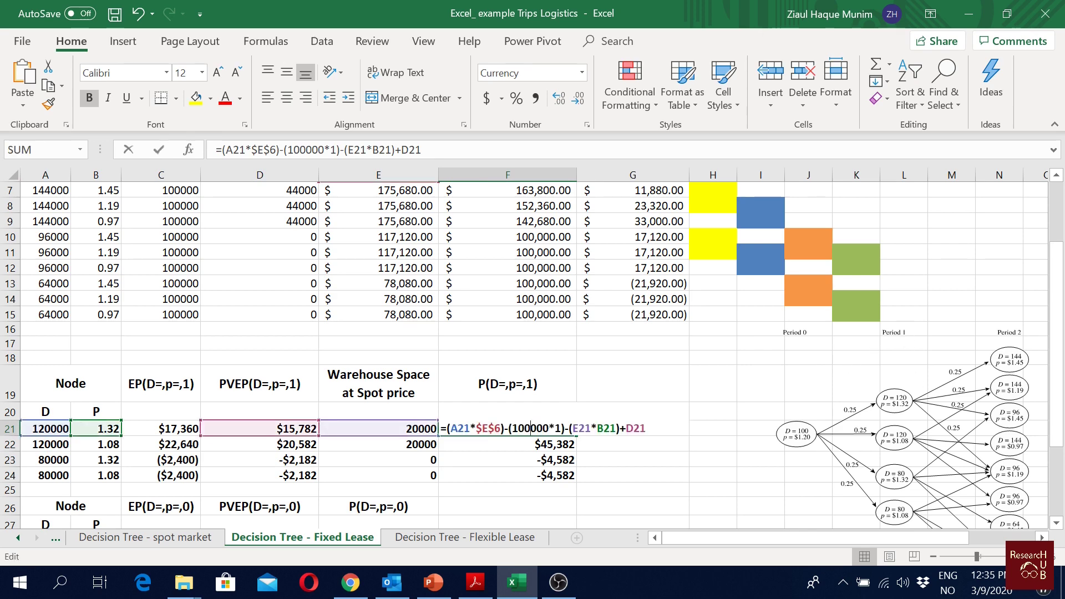
pyautogui.moveTo(504, 429); pyautogui.dragTo(447, 428)
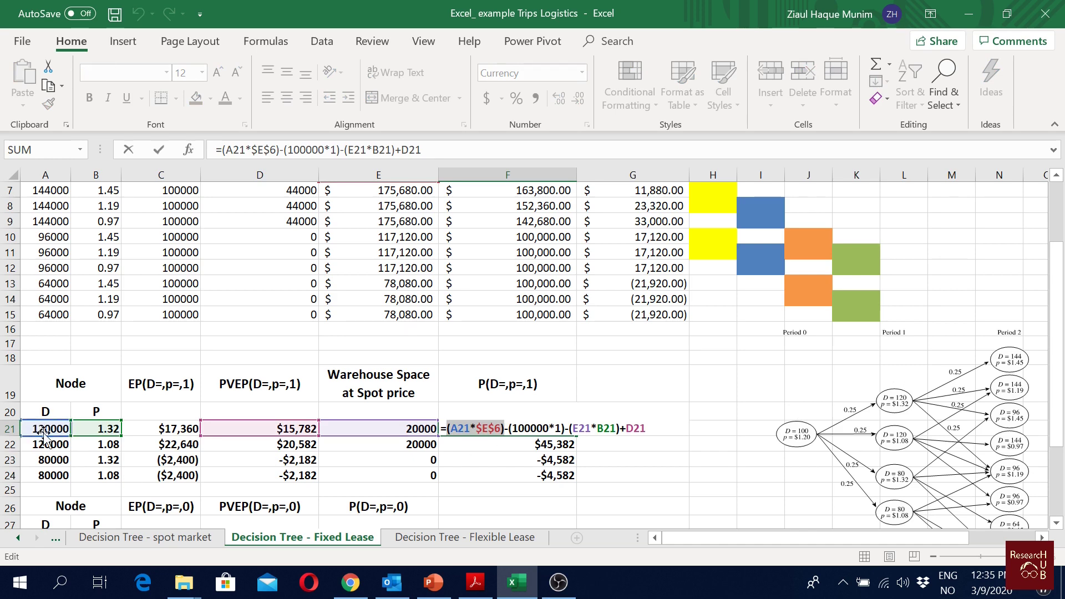
pyautogui.scroll(2, 379, 294)
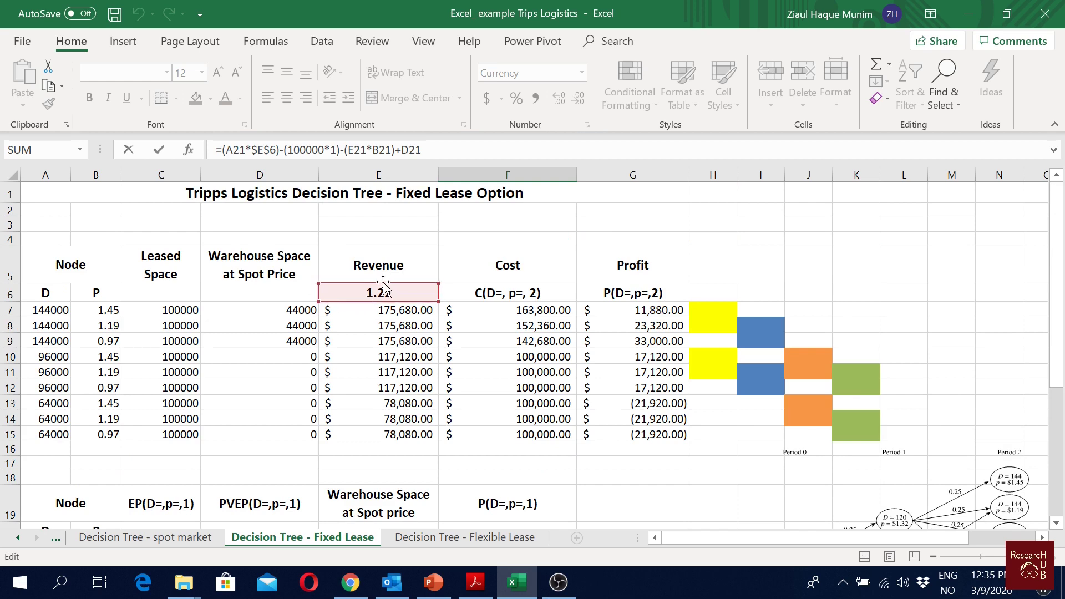
pyautogui.scroll(-1, 380, 295)
pyautogui.scroll(-1, 380, 295)
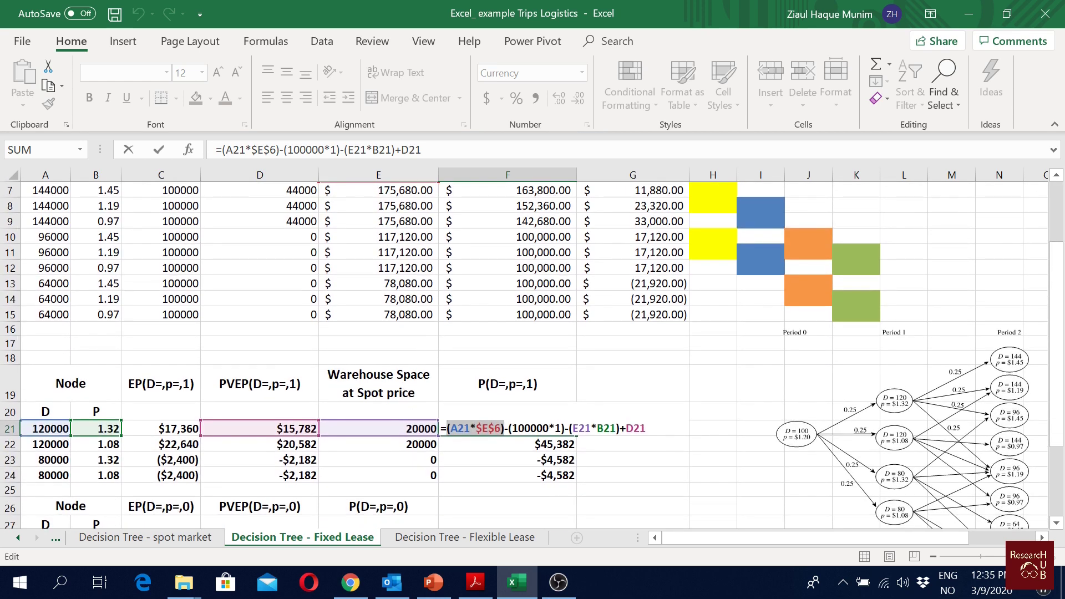
# Examine the cost terms (100000*1) and (E21*B21) and the added present value D21 in the F21 formula
pyautogui.press('Right')
pyautogui.hotkey('shift', 'Right')
pyautogui.hotkey('shift', 'Right')
pyautogui.hotkey('shift', 'Right')
pyautogui.hotkey('shift', 'Right')
pyautogui.hotkey('shift', 'Right')
pyautogui.hotkey('shift', 'Right')
pyautogui.hotkey('shift', 'Right')
pyautogui.hotkey('shift', 'Right')
pyautogui.hotkey('shift', 'Right')
pyautogui.hotkey('shift', 'Right')
pyautogui.hotkey('shift', 'Right')
pyautogui.hotkey('shift', 'Right')
pyautogui.hotkey('shift', 'Right')
pyautogui.hotkey('shift', 'Right')
pyautogui.hotkey('shift', 'Right')
pyautogui.hotkey('shift', 'Right')
pyautogui.hotkey('shift', 'Right')
pyautogui.hotkey('shift', 'Right')
pyautogui.hotkey('shift', 'Right')
pyautogui.hotkey('shift', 'Right')
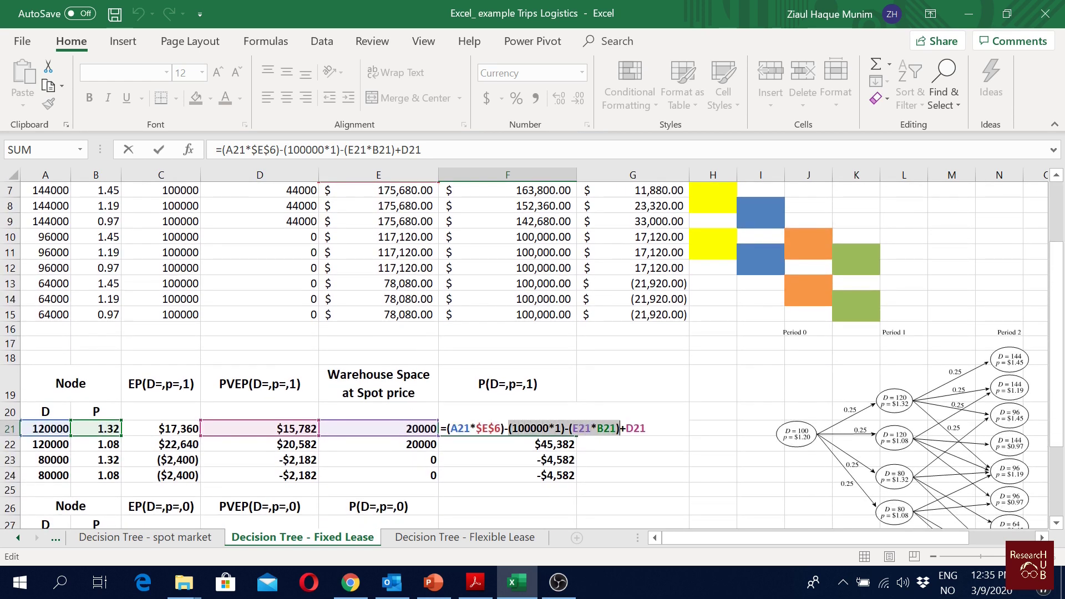
pyautogui.hotkey('shift', 'Right')
pyautogui.doubleClick(635, 428)
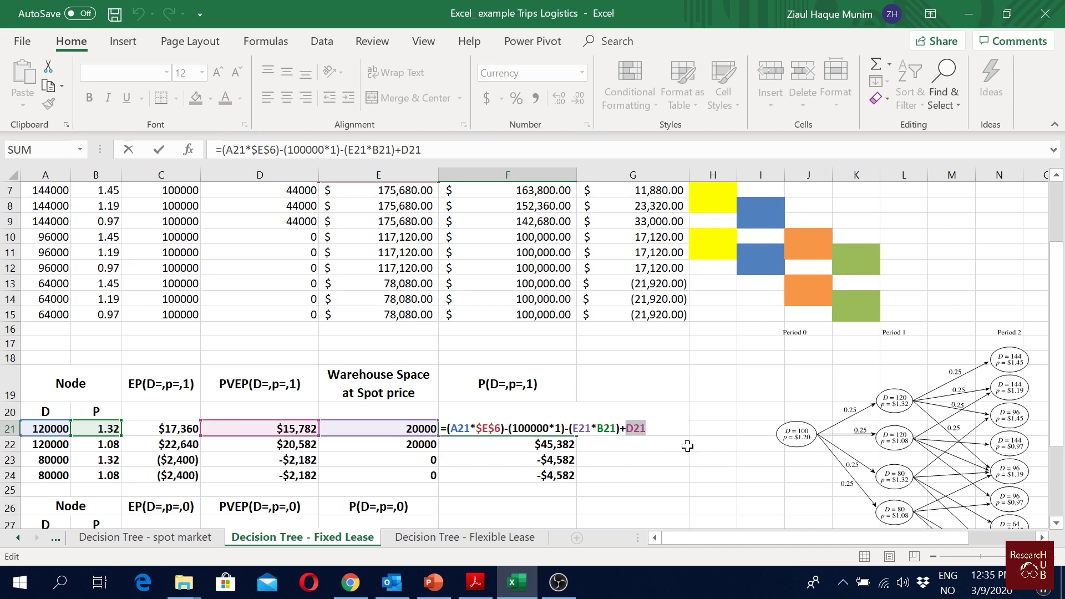
pyautogui.press('Return')
# Fill the P(D=,p=,1) formula from F21 down to F24 and check the copied formula in F24
pyautogui.click(546, 430)
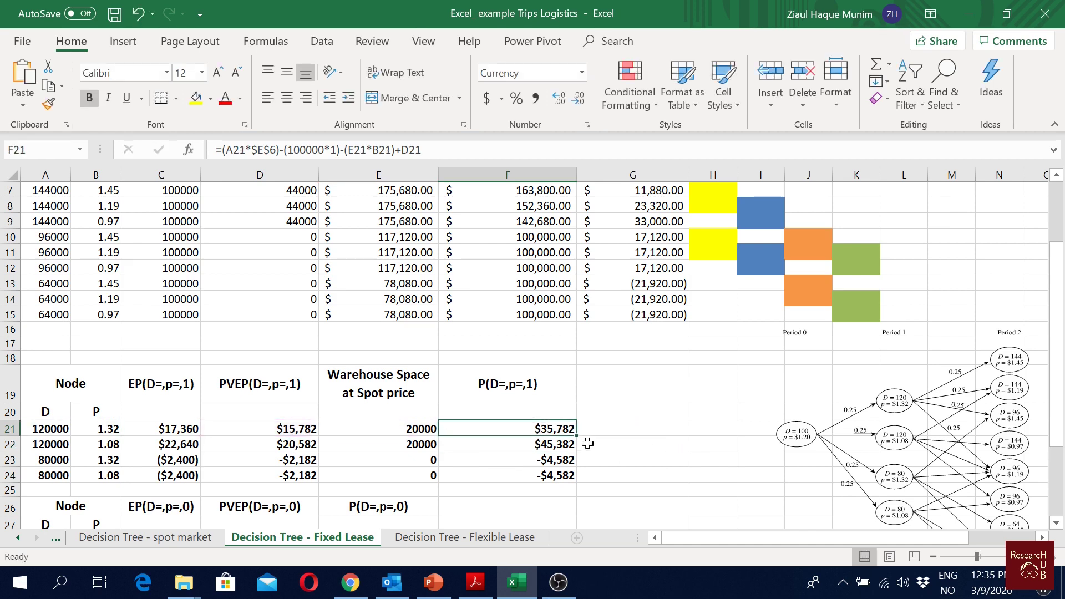
pyautogui.moveTo(577, 436); pyautogui.dragTo(567, 478)
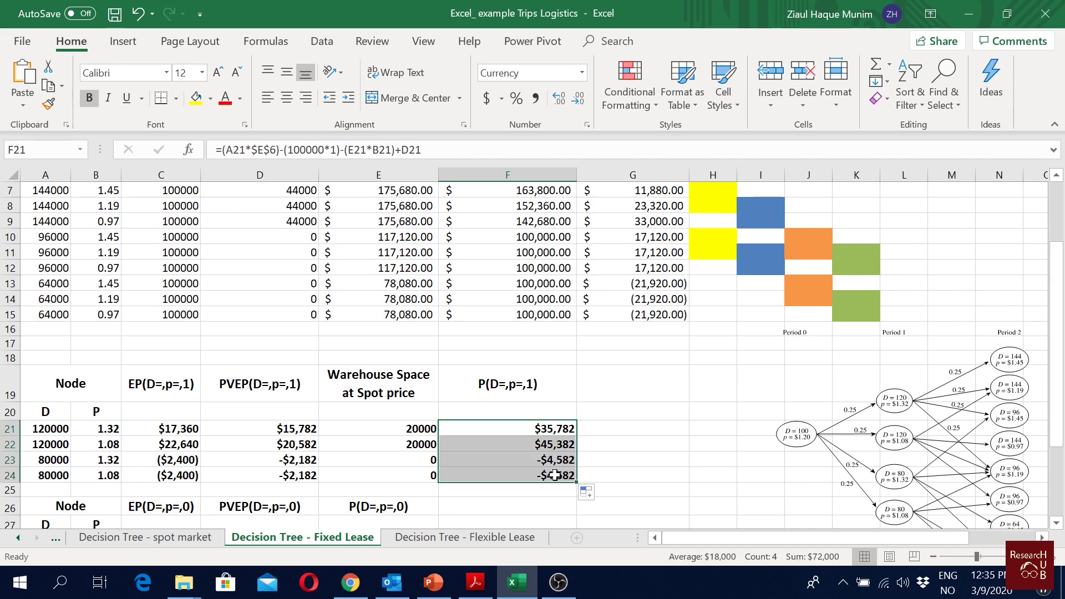
pyautogui.doubleClick(559, 474)
pyautogui.press('Left')
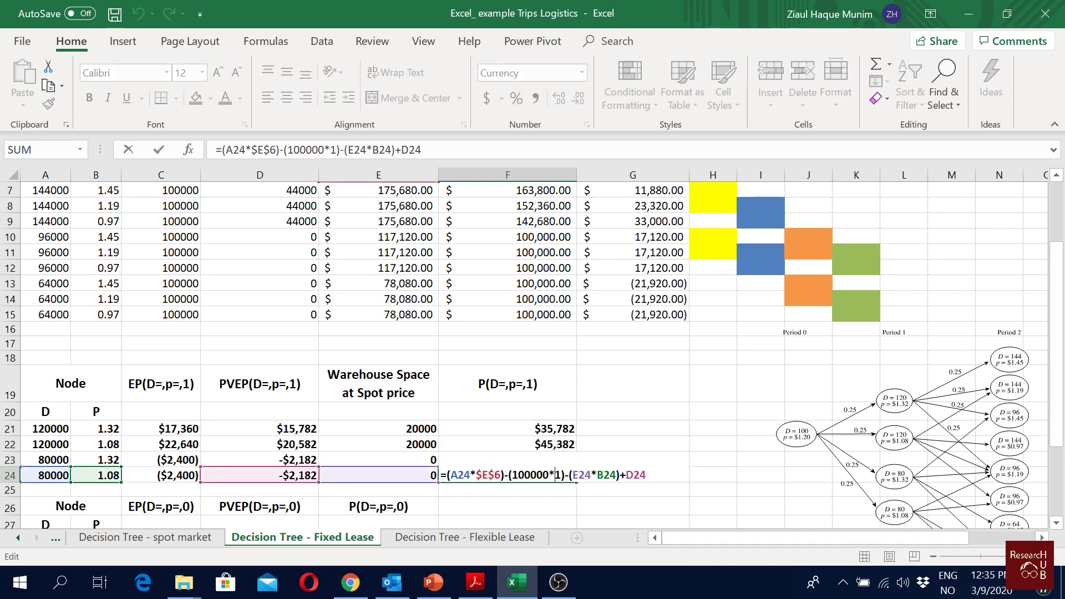
pyautogui.scroll(1, 691, 465)
pyautogui.scroll(-1, 690, 465)
pyautogui.hotkey('ctrl', 'Return')
# Examine the period 0 node's D and P values in A28 and B28
pyautogui.scroll(-3, 725, 448)
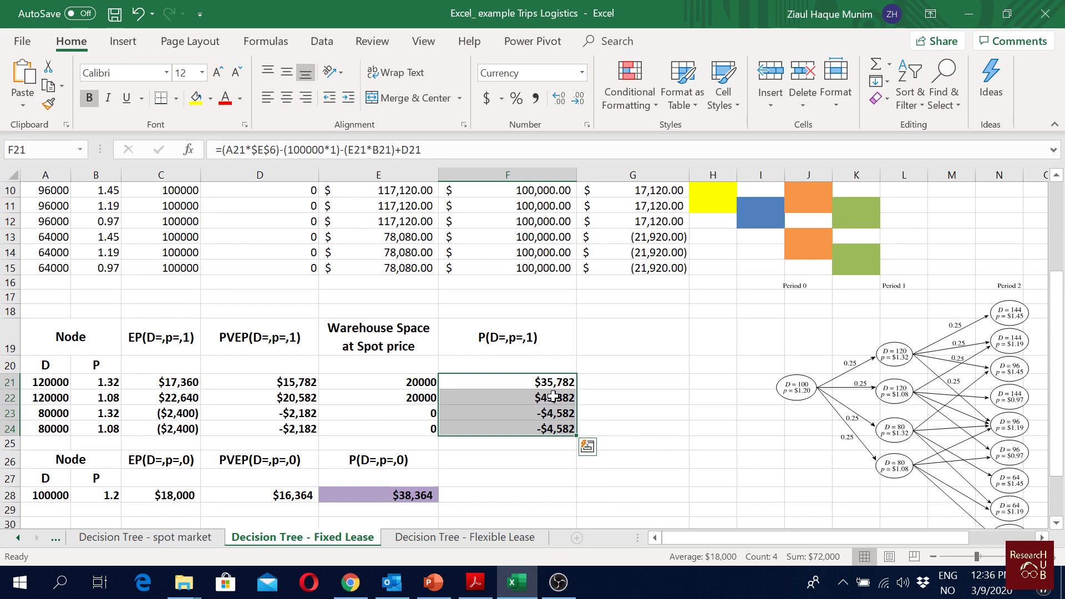
pyautogui.scroll(-3, 55, 443)
pyautogui.click(58, 446)
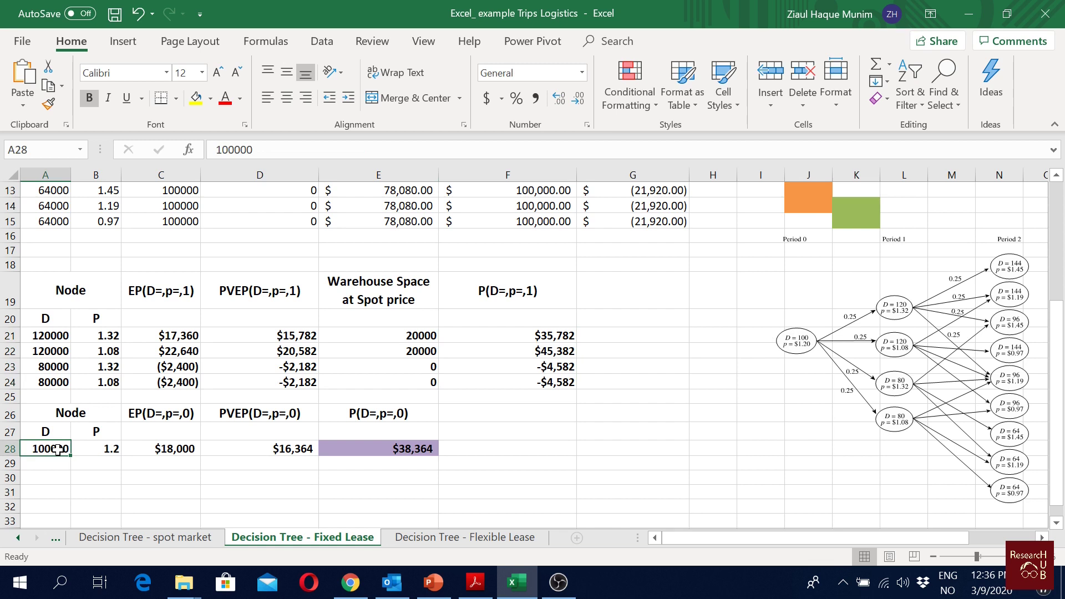
pyautogui.click(99, 446)
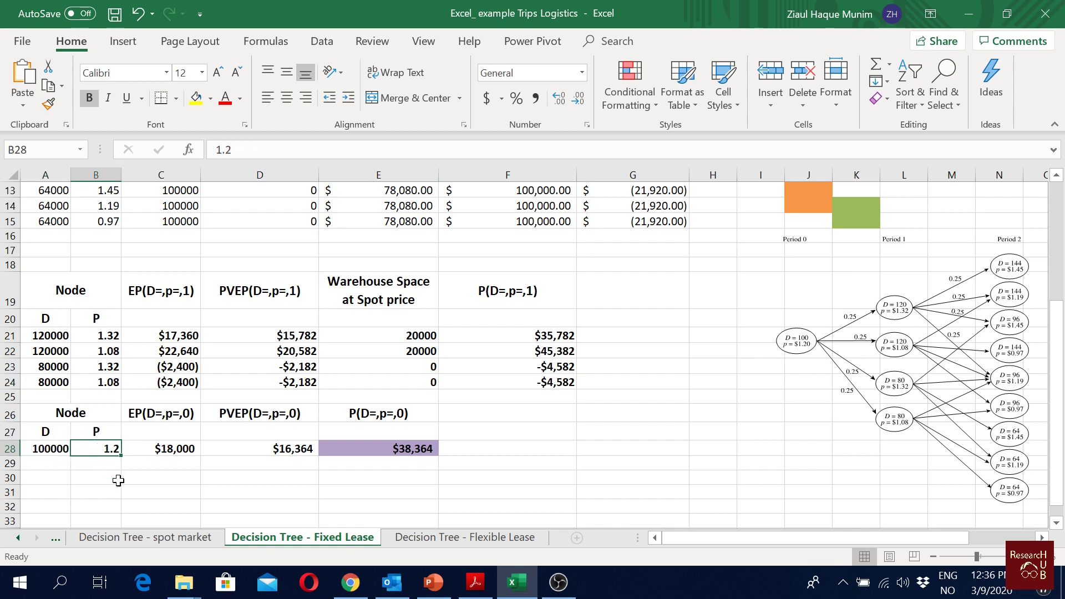
# Examine the EP(D=,p=,0) formula in C28, relating the 0.25 probability to the summed period 1 profits F21 to F24
pyautogui.doubleClick(185, 449)
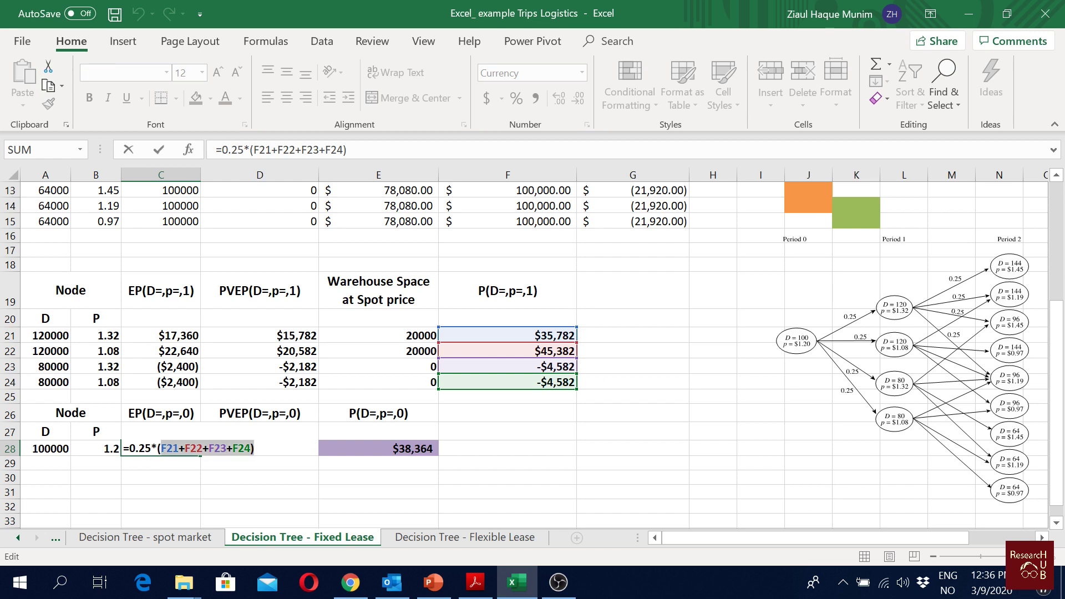
pyautogui.hotkey('shift', 'Left')
pyautogui.hotkey('shift', 'Left')
pyautogui.hotkey('shift', 'Left')
pyautogui.hotkey('shift', 'Left')
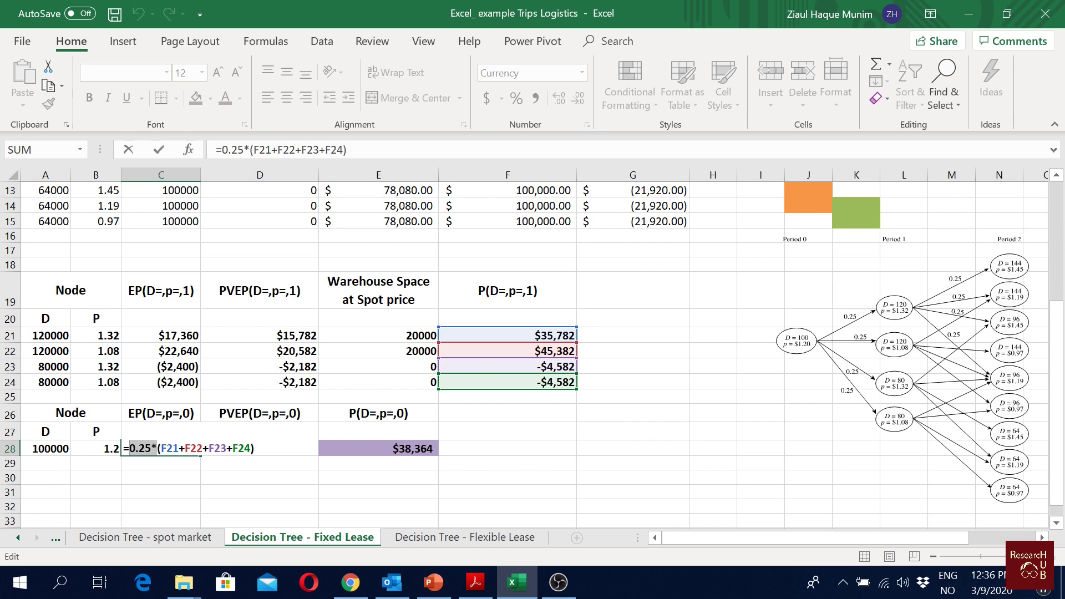
pyautogui.press('Return')
pyautogui.click(168, 446)
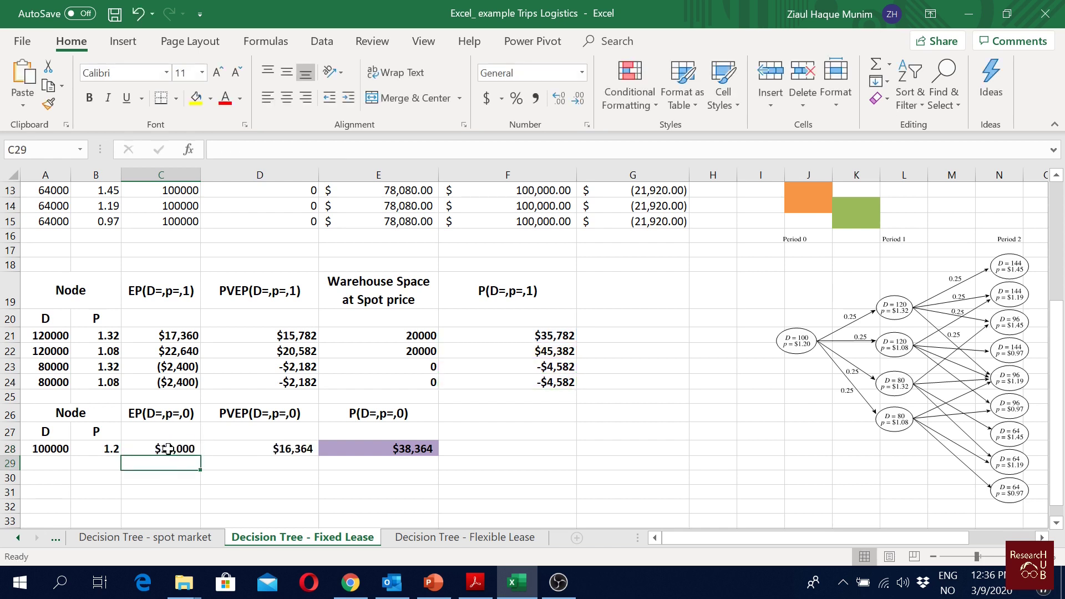
pyautogui.doubleClick(168, 446)
pyautogui.press('Return')
pyautogui.click(179, 452)
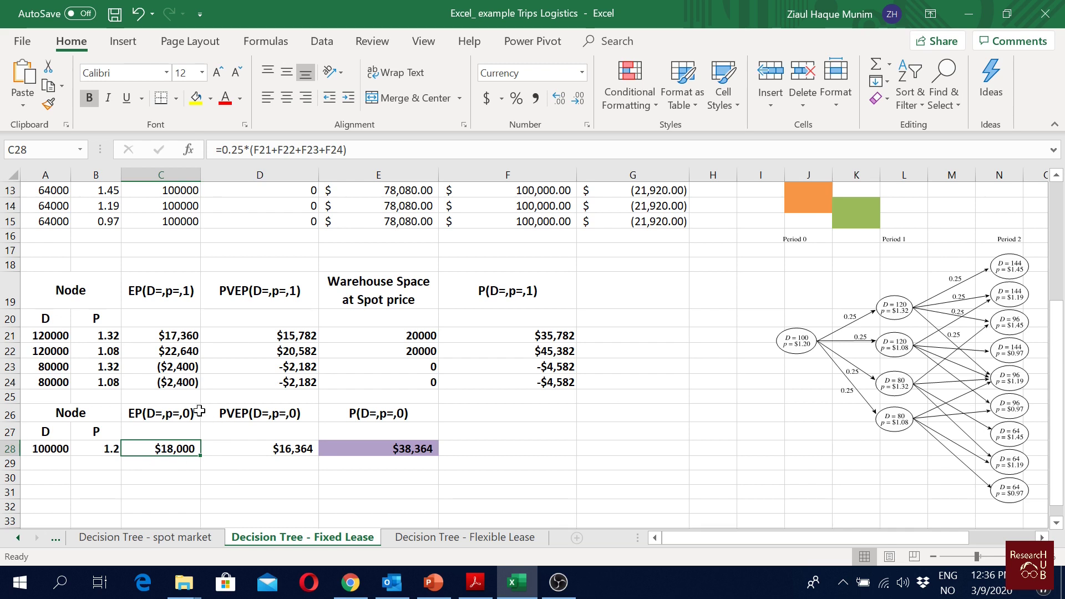
# Examine the PVEP(D=,p=,0) formula in D28, which discounts the expected profit in C28 by 1.1
pyautogui.click(270, 446)
pyautogui.doubleClick(281, 449)
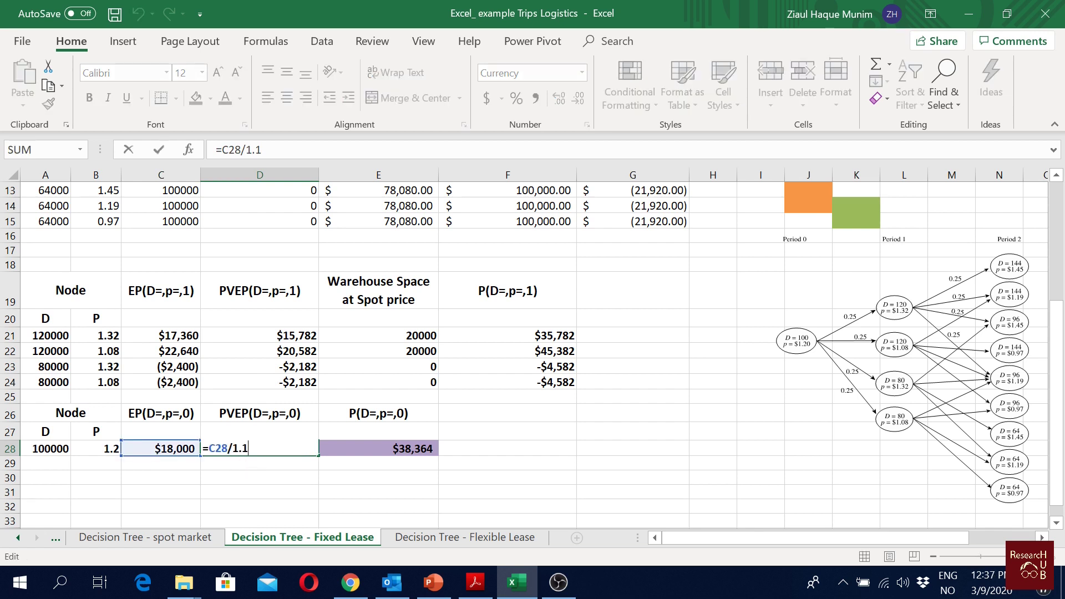
pyautogui.press('Return')
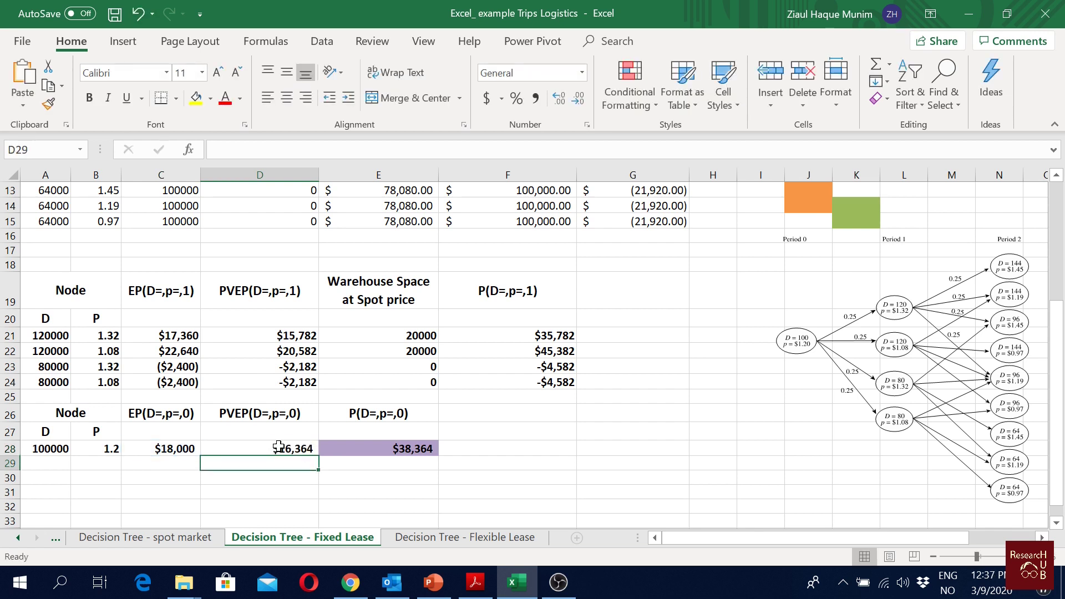
pyautogui.click(285, 446)
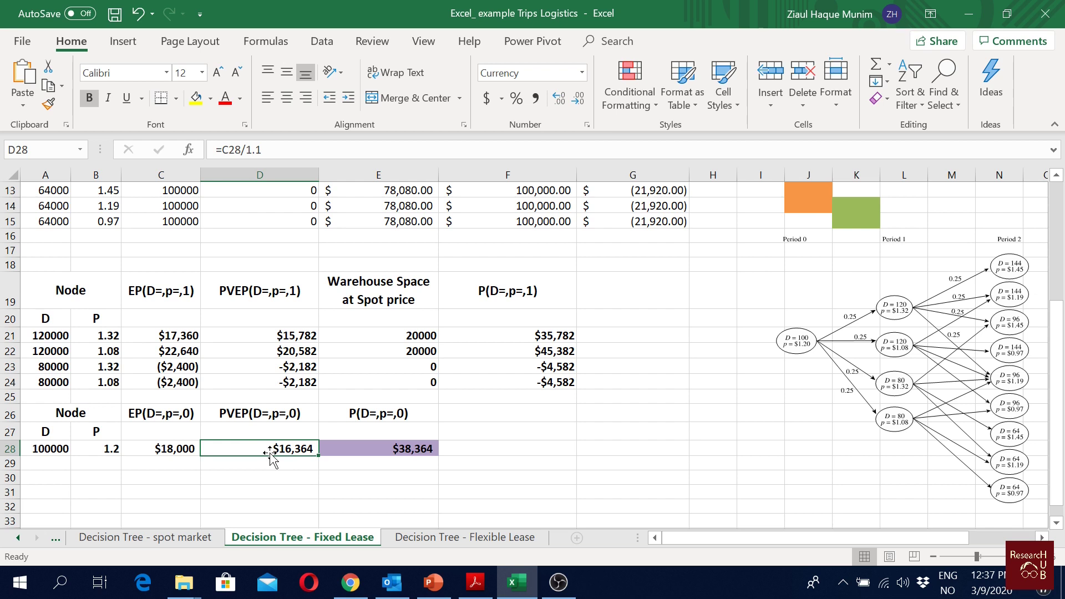
# Examine the revenue term A28*$E$6 in the E28 formula and trace it to the revenue rate in E6
pyautogui.doubleClick(408, 446)
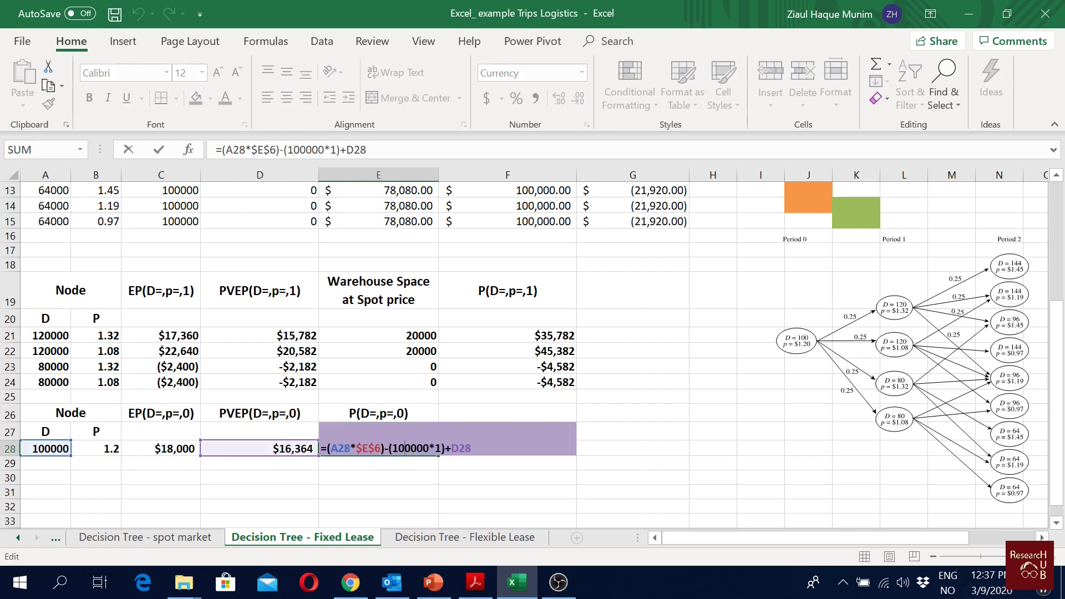
pyautogui.moveTo(384, 448); pyautogui.dragTo(327, 448)
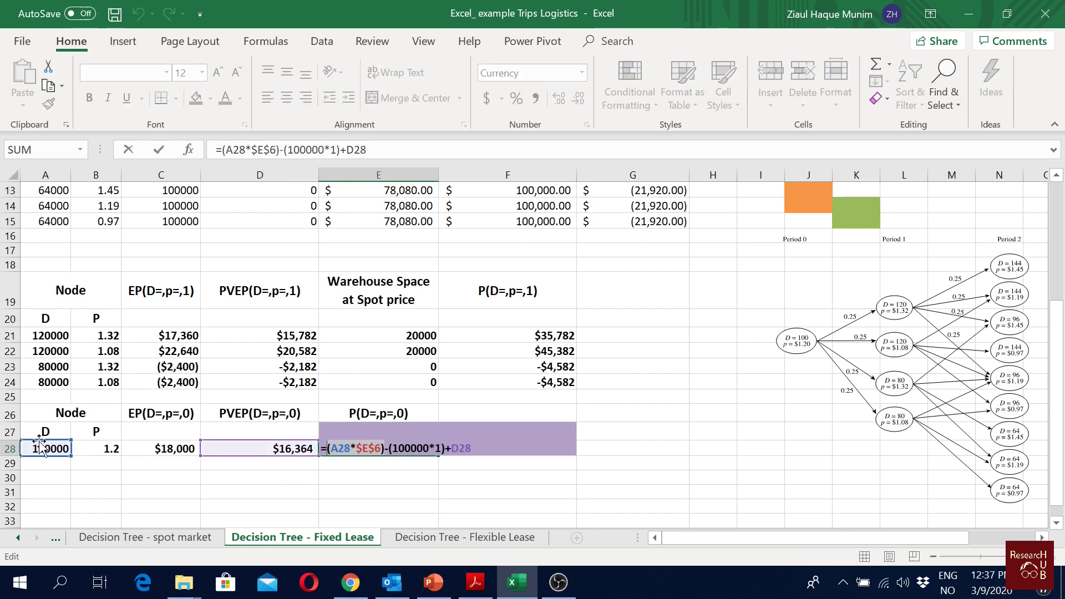
pyautogui.scroll(4, 361, 342)
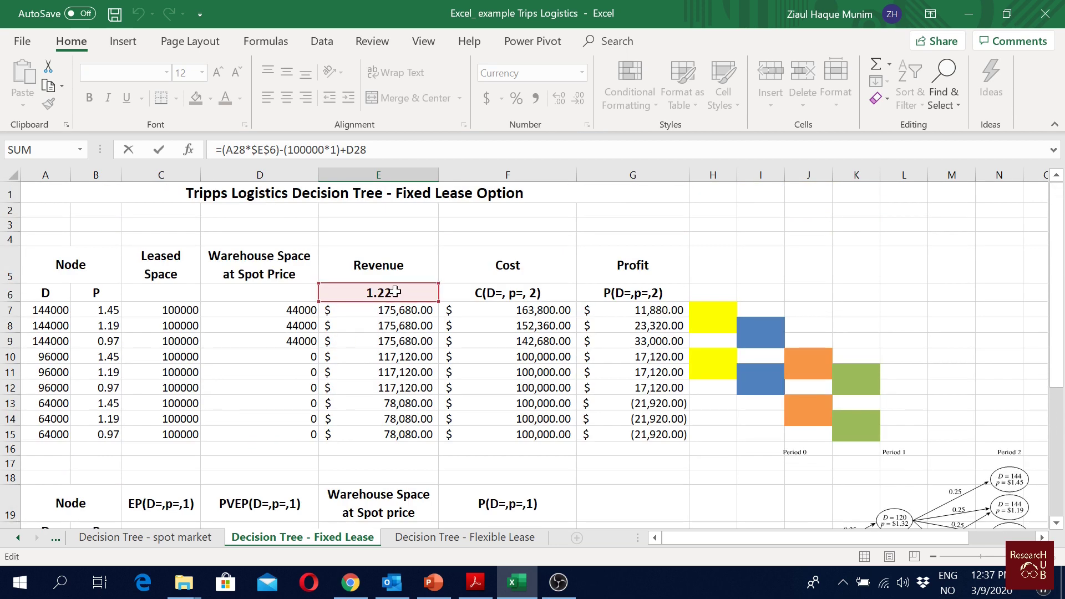
pyautogui.scroll(-4, 394, 290)
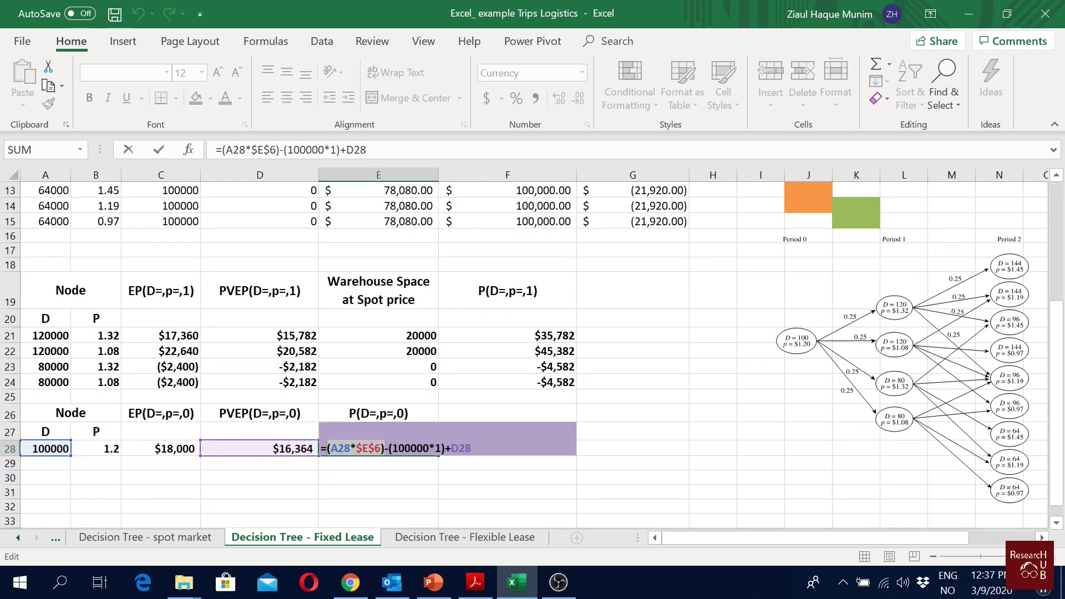
# Examine the fixed lease cost term (100000*1) in the P(D=,p=,0) formula in E28
pyautogui.press('Right')
pyautogui.press('Right')
pyautogui.hotkey('shift', 'Right')
pyautogui.hotkey('shift', 'Right')
pyautogui.hotkey('shift', 'Right')
pyautogui.hotkey('shift', 'Right')
pyautogui.hotkey('shift', 'Right')
pyautogui.hotkey('shift', 'Right')
pyautogui.hotkey('shift', 'Right')
pyautogui.hotkey('shift', 'Right')
pyautogui.hotkey('shift', 'Right')
pyautogui.hotkey('shift', 'Right')
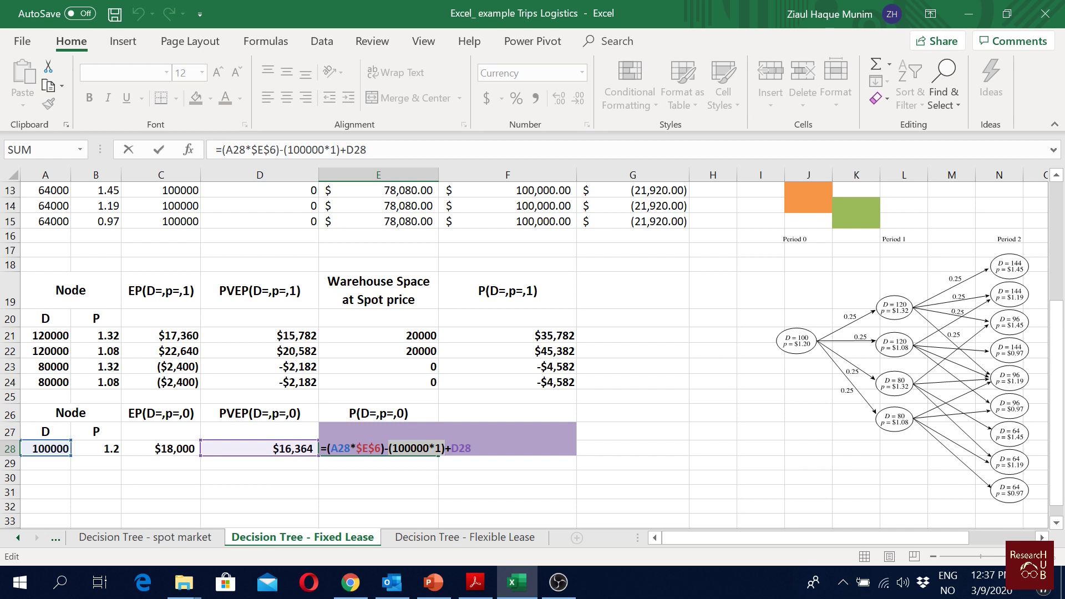
# Examine the added present value term D28 in the E28 formula, and review the period 0 profit cell E28
pyautogui.press('End')
pyautogui.hotkey('shift', 'Left')
pyautogui.hotkey('shift', 'Left')
pyautogui.hotkey('shift', 'Left')
pyautogui.hotkey('shift', 'Left')
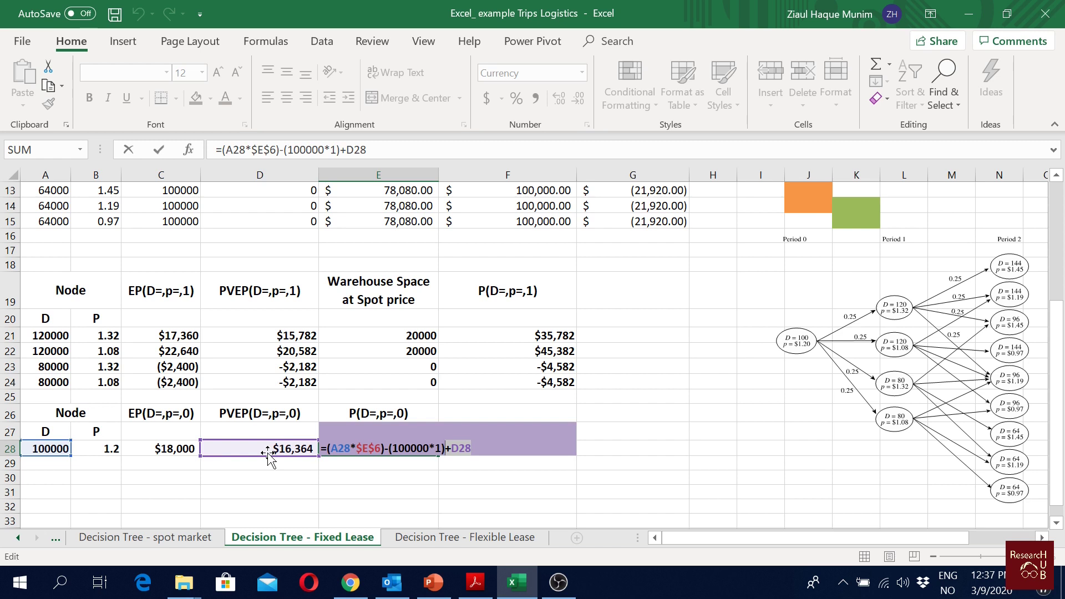
pyautogui.press('Return')
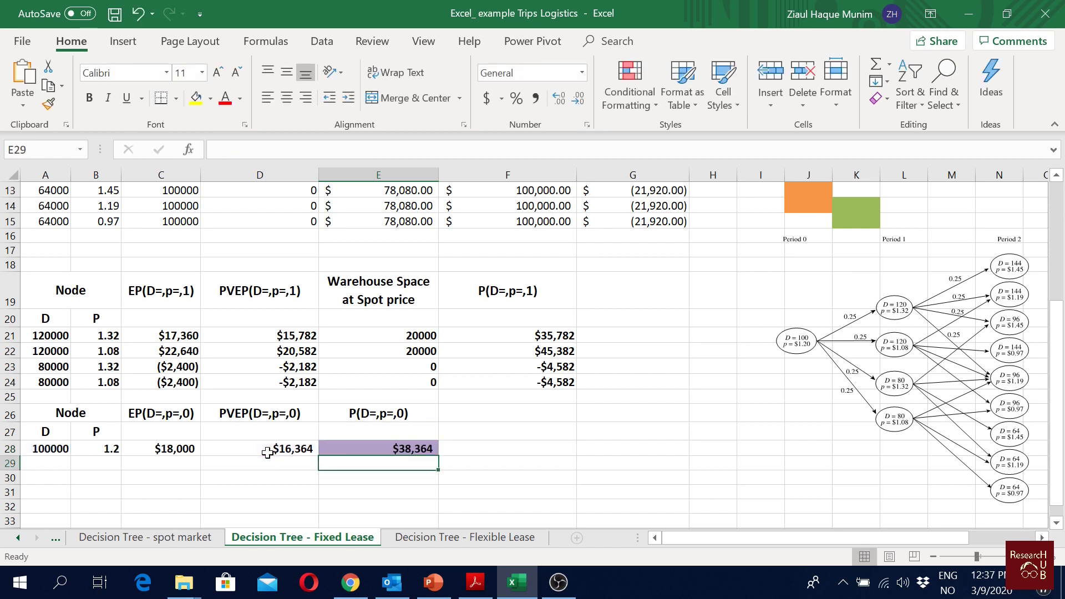
pyautogui.click(410, 448)
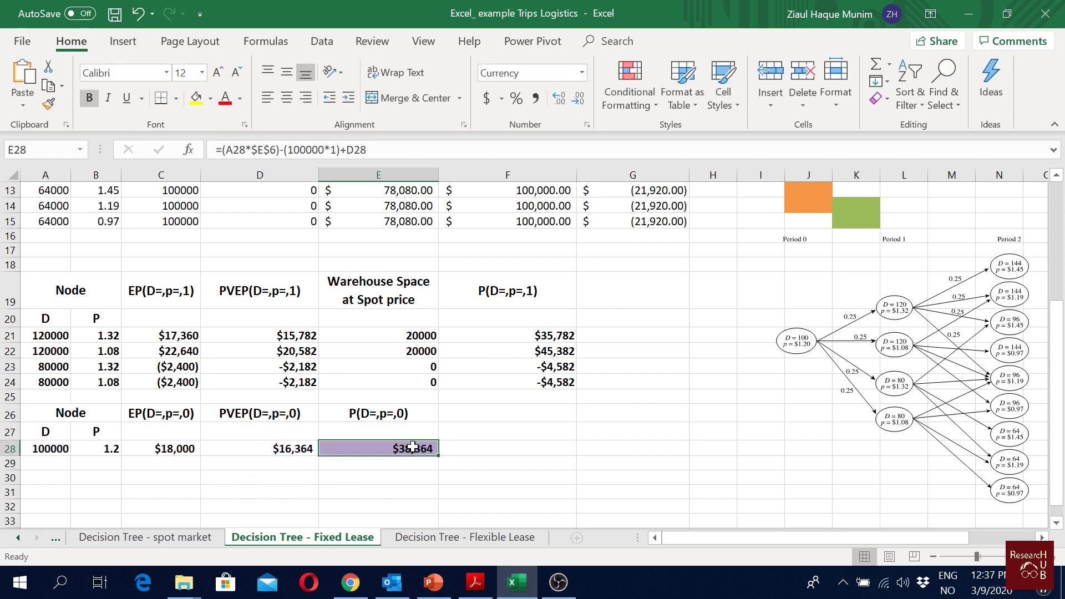